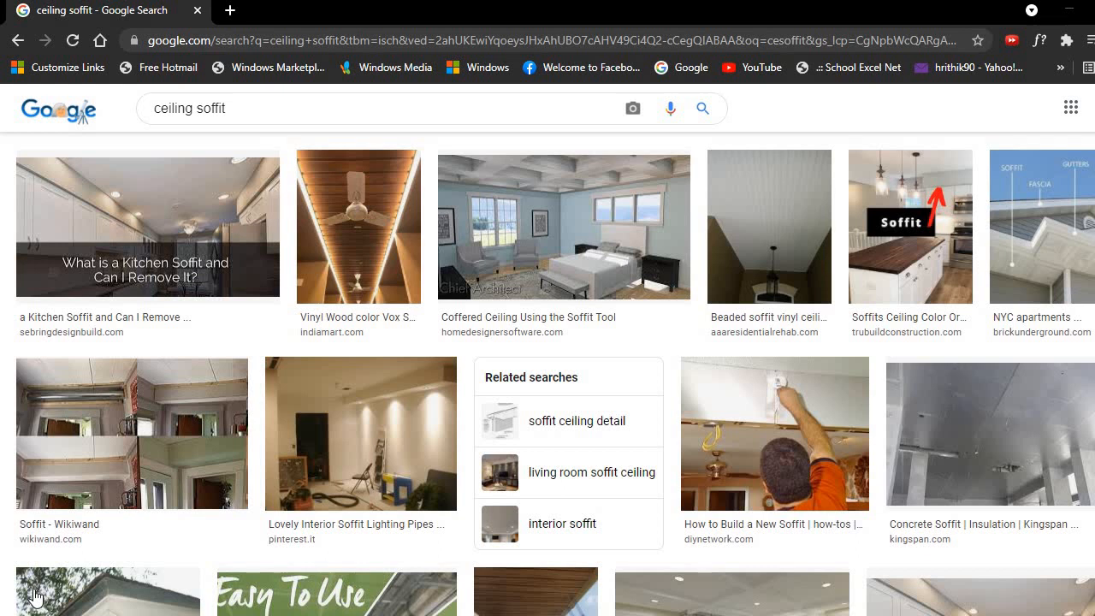
- Examine enlarged previews of the two coffered ceilings and the TruBuild kitchen soffit in the "ceiling soffit" image results
click(531, 220)
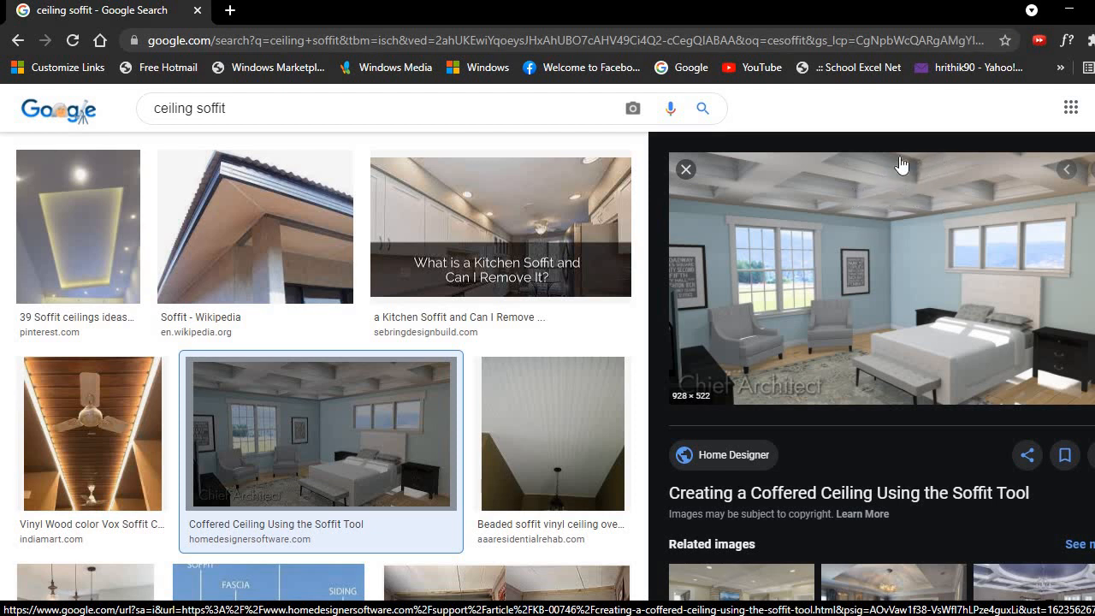
scroll(894, 240, down, 1)
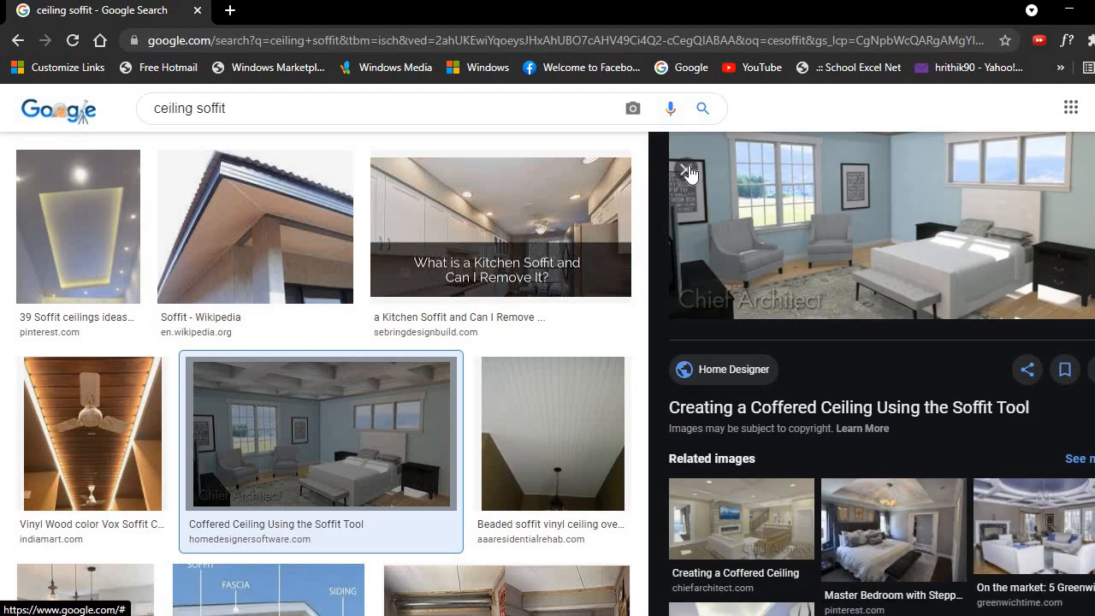
click(689, 173)
scroll(941, 295, down, 3)
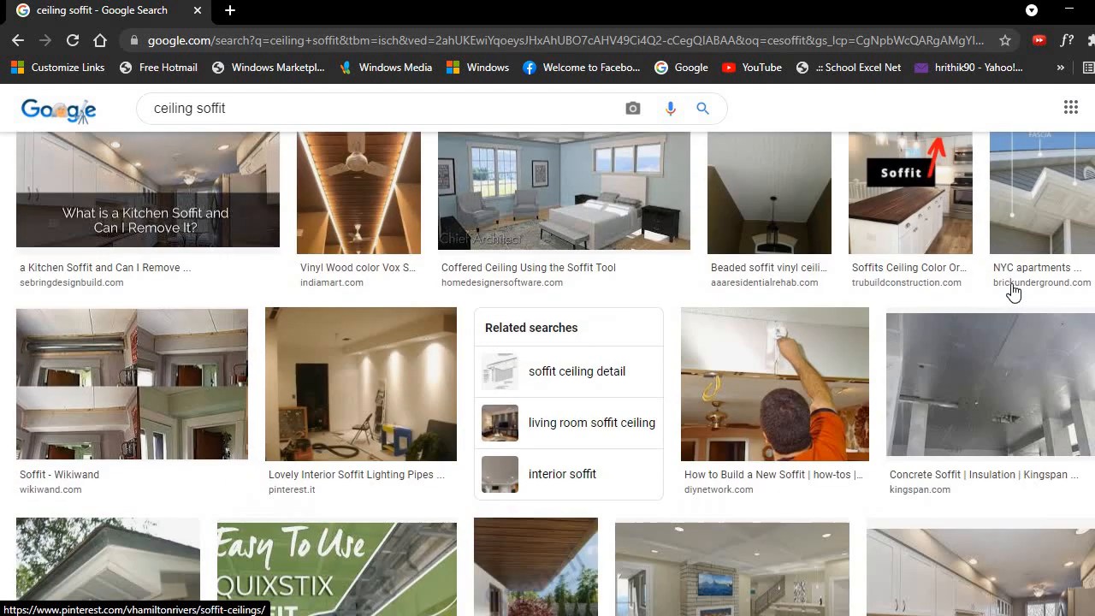
click(923, 240)
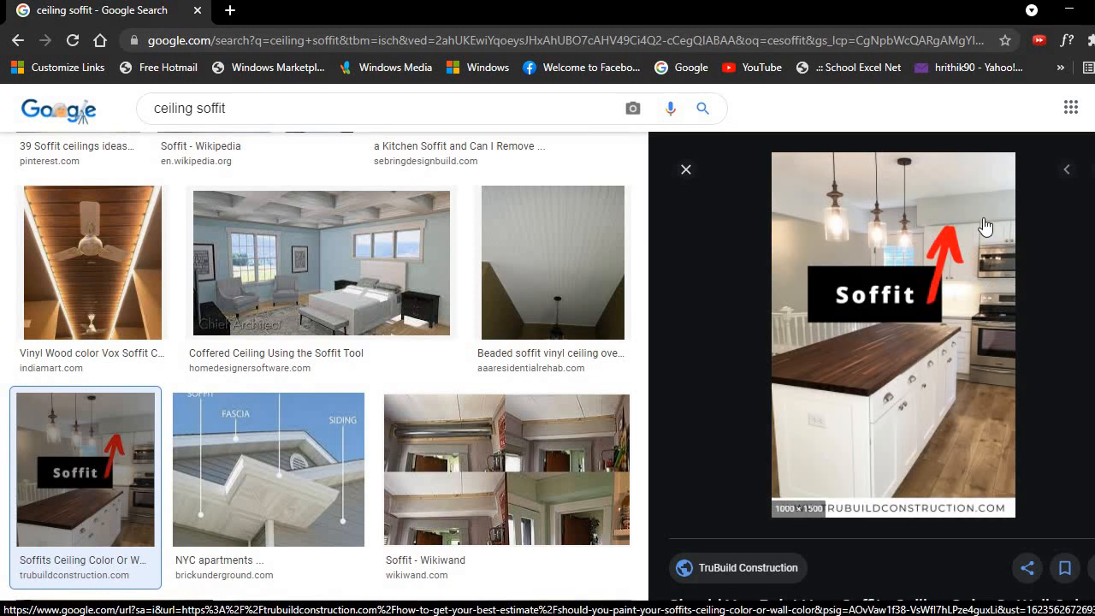
click(686, 171)
scroll(717, 245, down, 5)
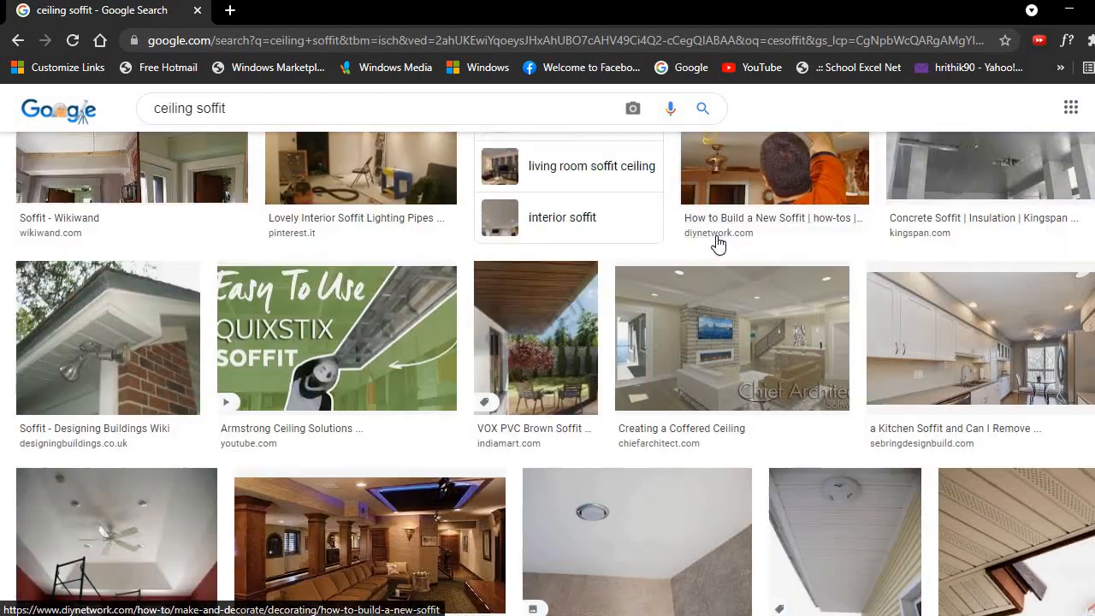
click(767, 342)
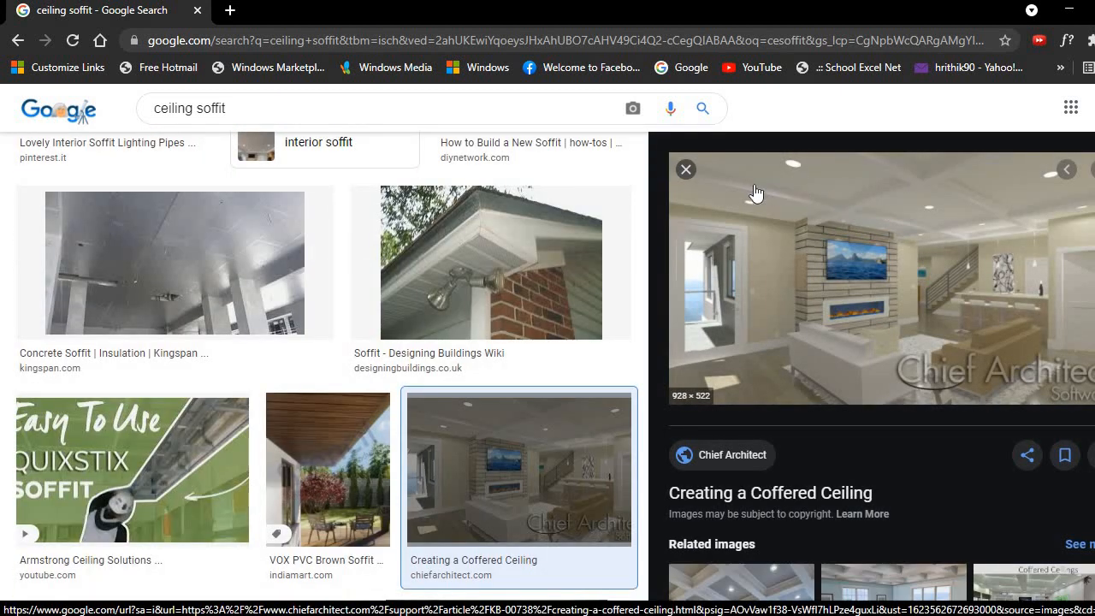
click(686, 173)
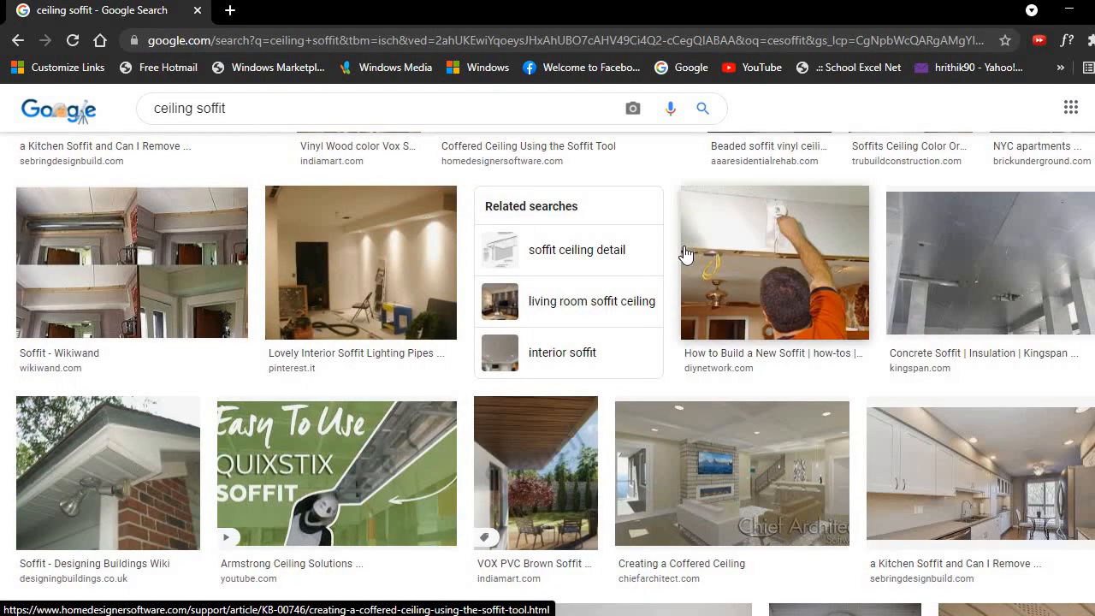
- Look through the remaining "ceiling soffit" image results for further soffit design examples
scroll(687, 248, down, 2)
scroll(683, 247, down, 1)
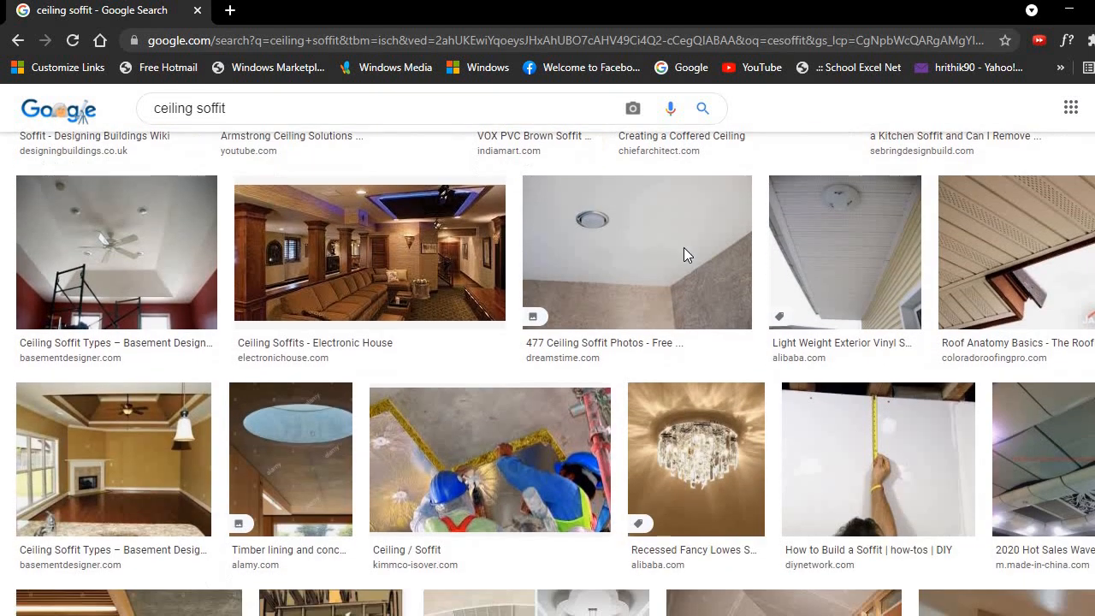
scroll(684, 255, down, 2)
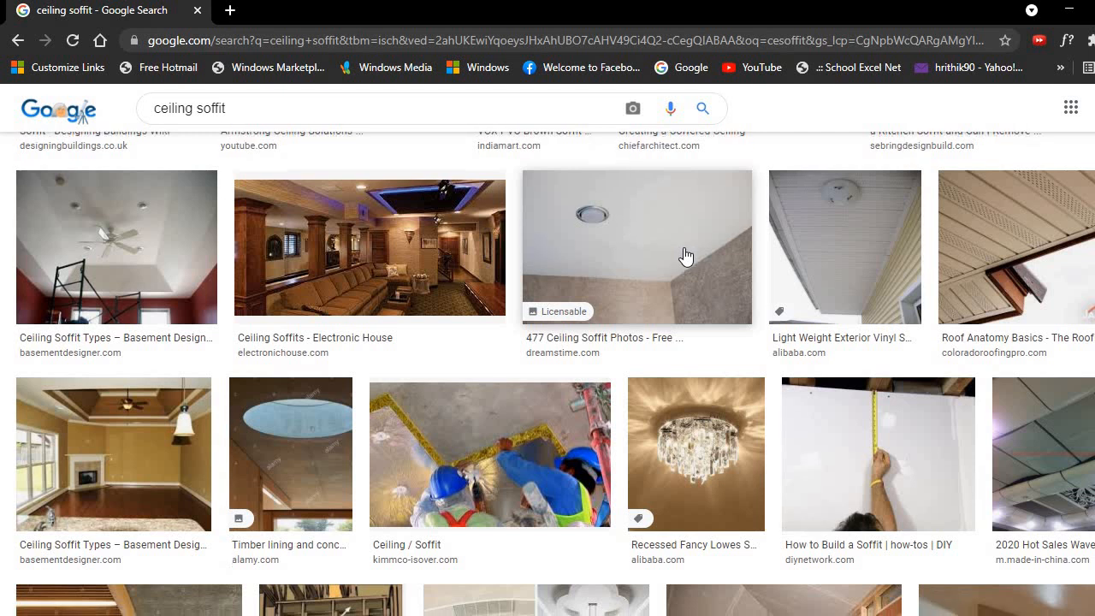
scroll(685, 255, down, 2)
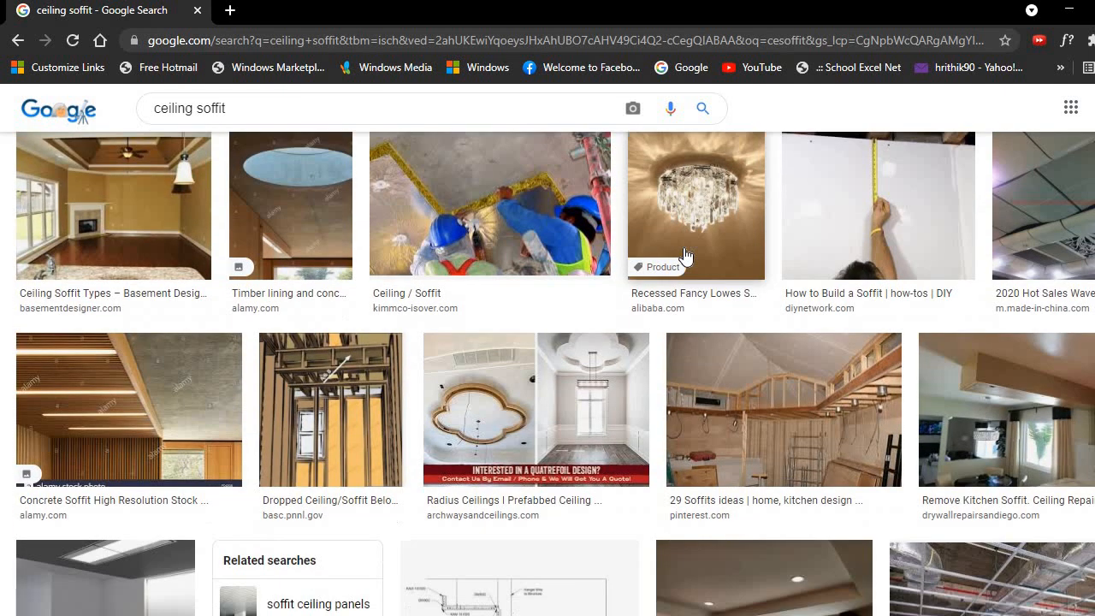
scroll(685, 254, down, 5)
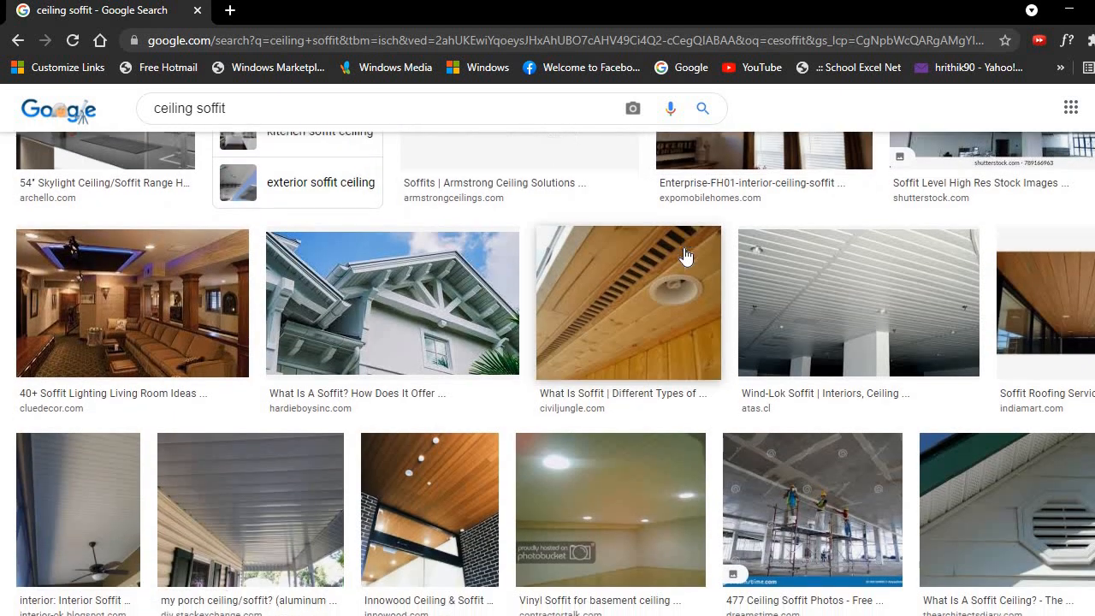
scroll(684, 252, down, 3)
scroll(686, 255, down, 1)
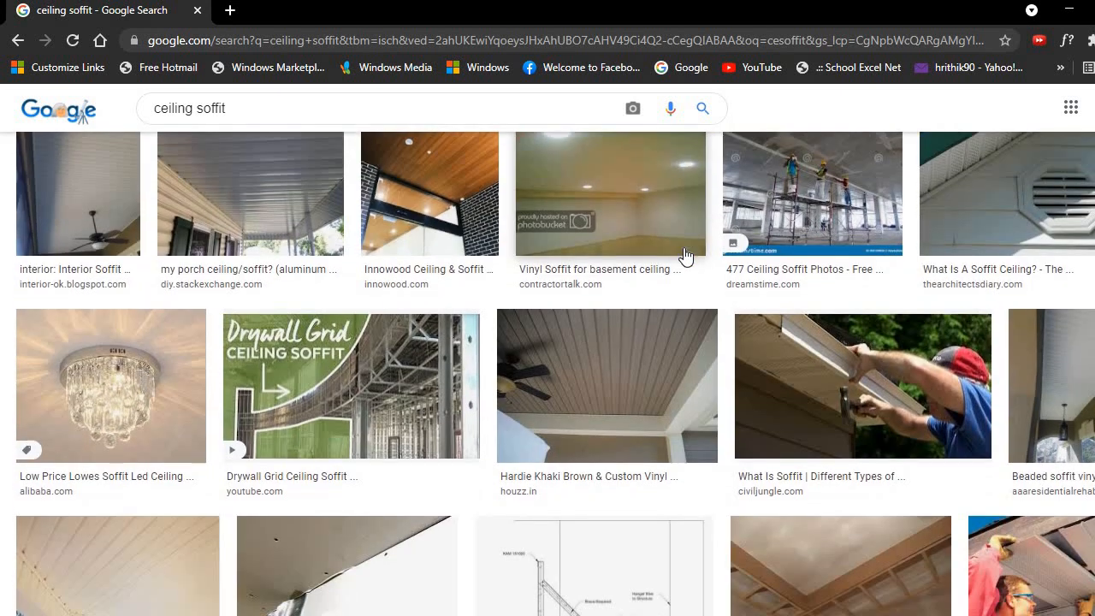
scroll(685, 255, down, 2)
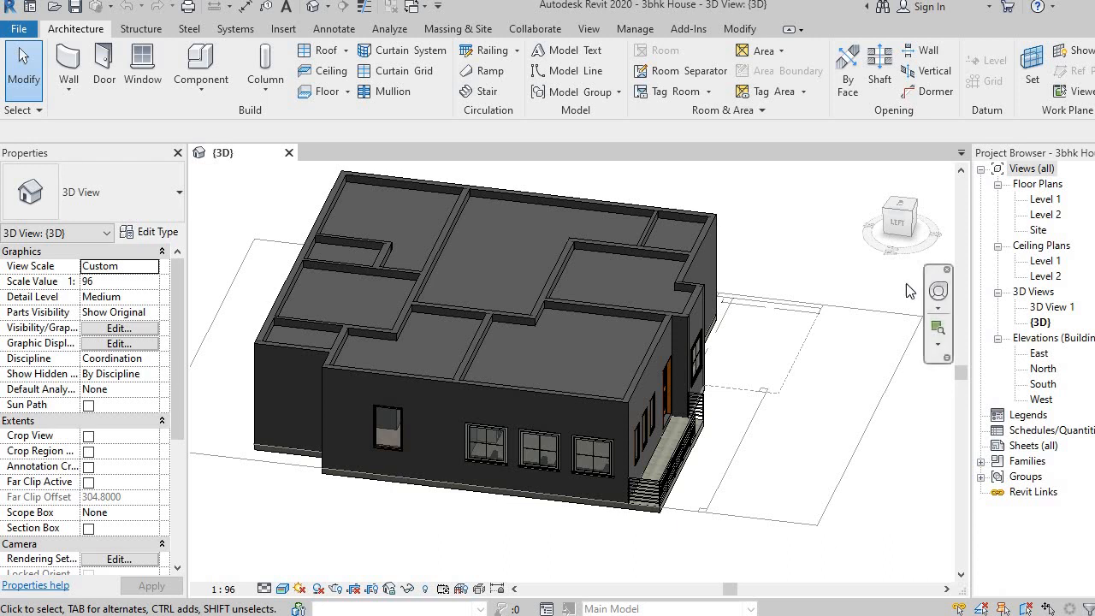
- Switch to Revit and open the Level 1 floor plan followed by the Level 1 reflected ceiling plan of the 3bhk house
scroll(795, 372, down, 4)
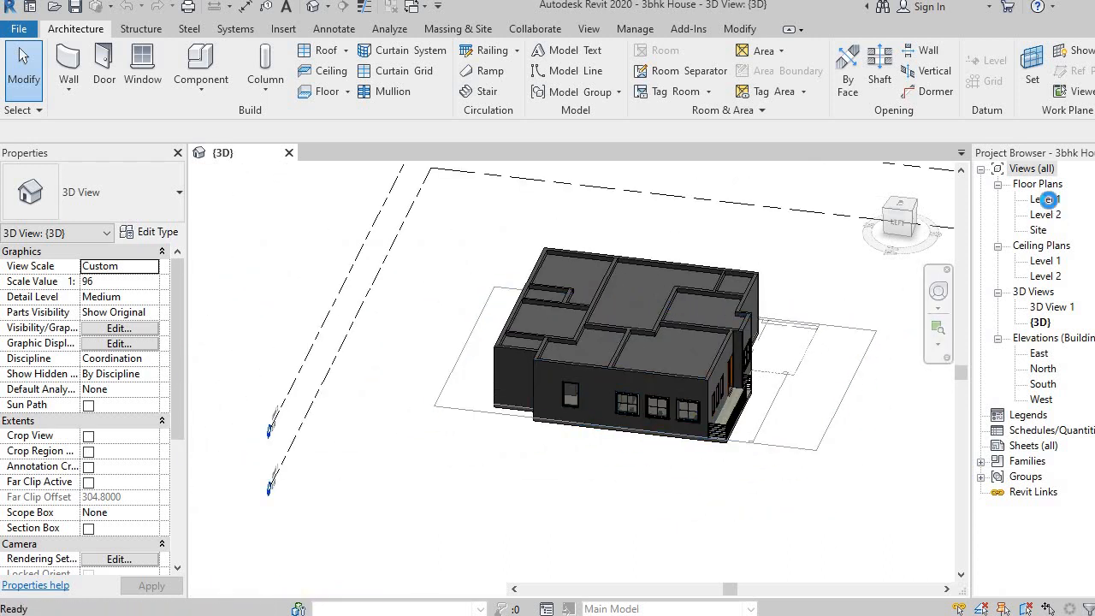
double_click(1047, 200)
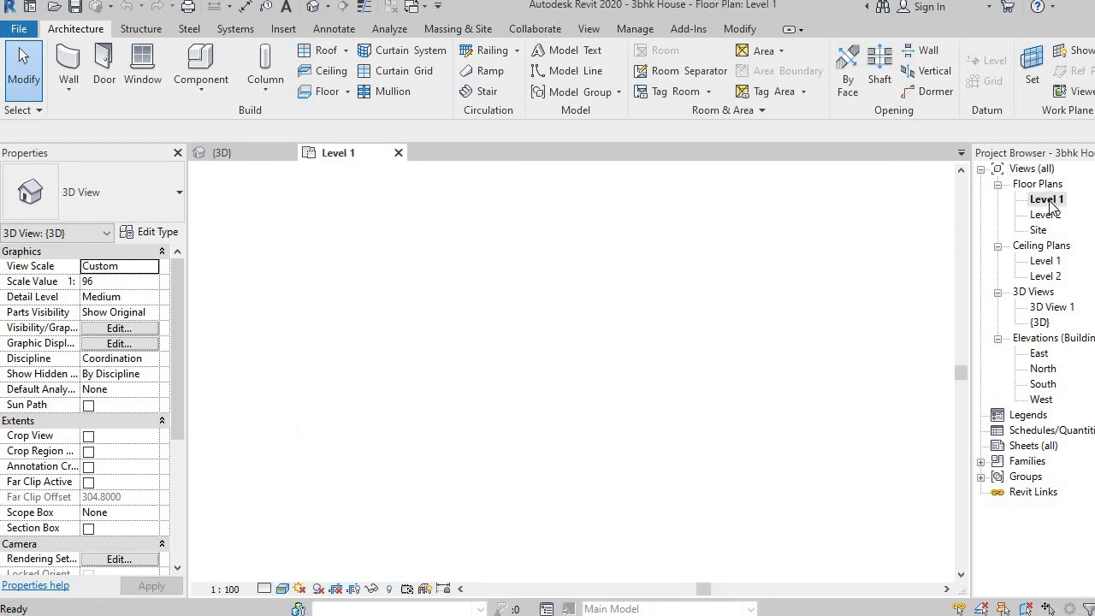
scroll(545, 436, up, 3)
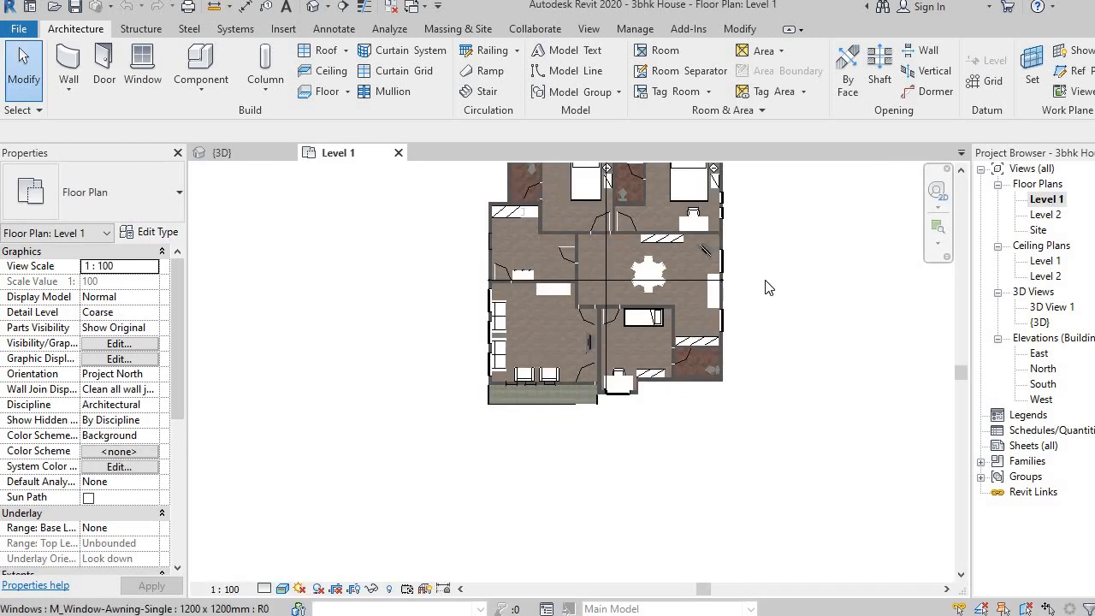
middle_drag(768, 287, 745, 354)
click(1045, 262)
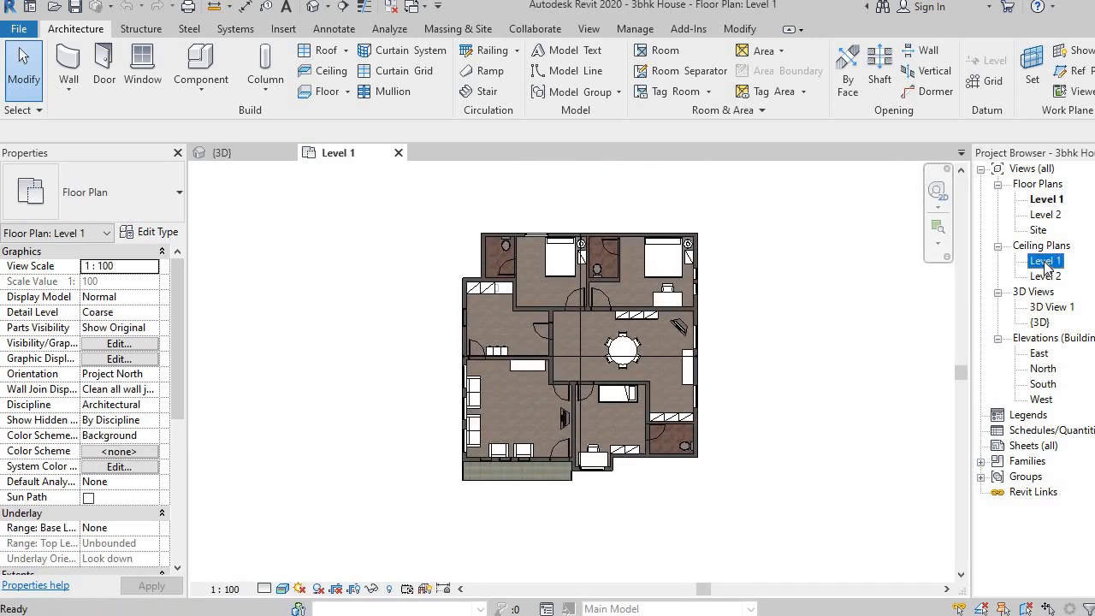
double_click(1045, 262)
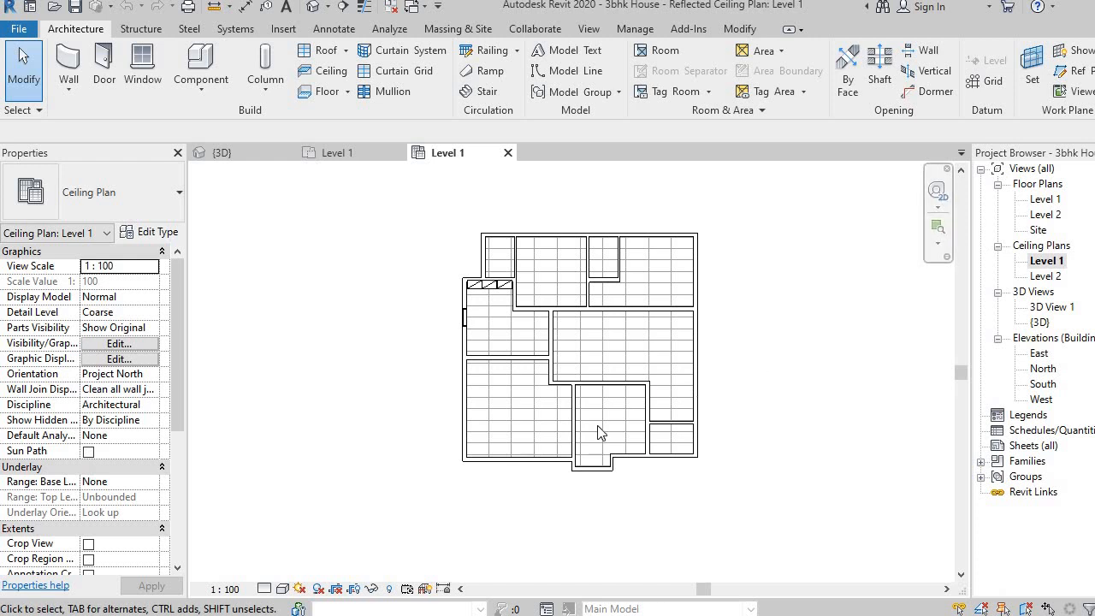
- Edit the ceiling boundary to cut a rectangular opening about 2.0 m by 3.4 m in the lower-left living room
scroll(557, 416, up, 3)
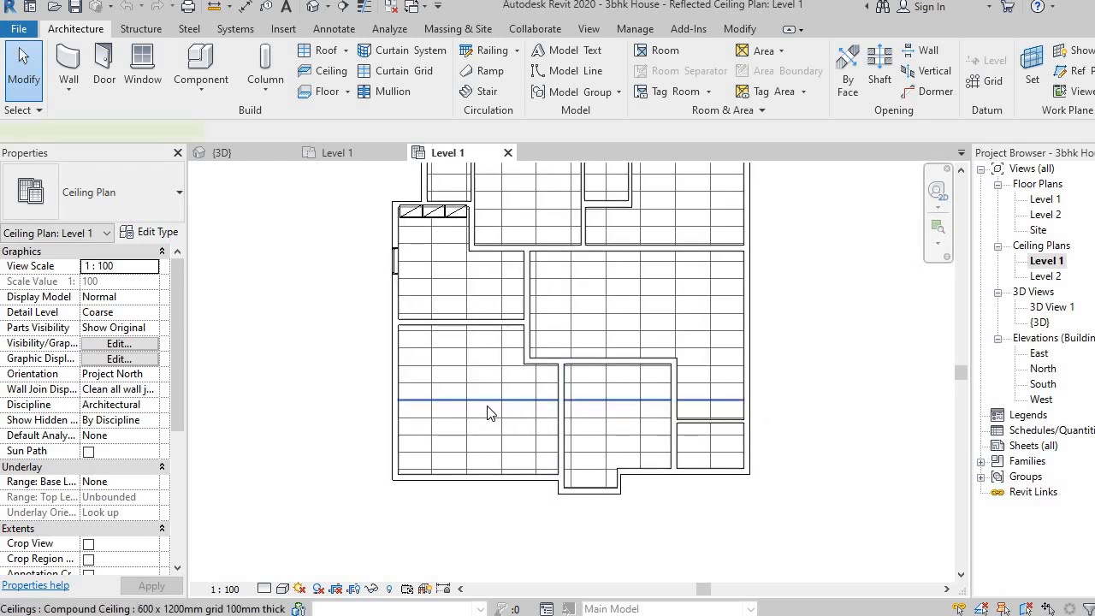
click(536, 417)
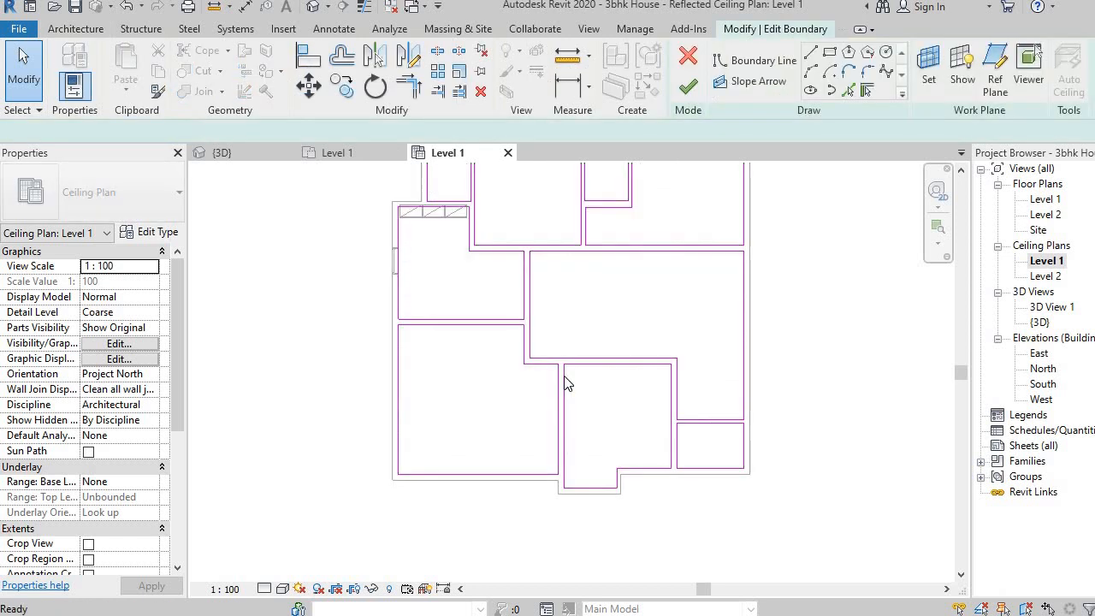
middle_drag(812, 281, 808, 335)
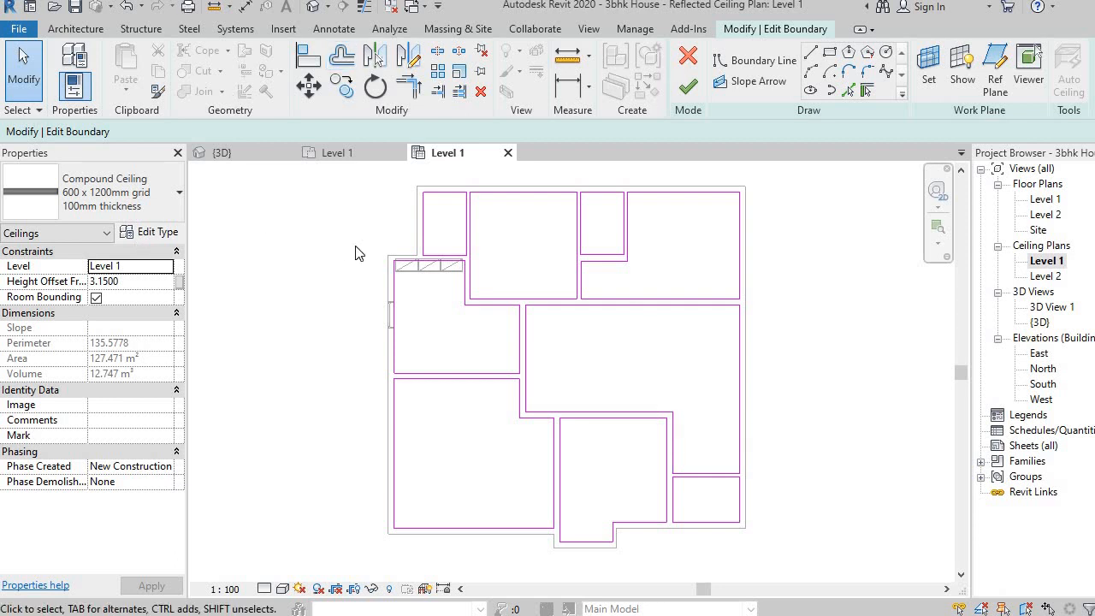
click(830, 53)
click(441, 412)
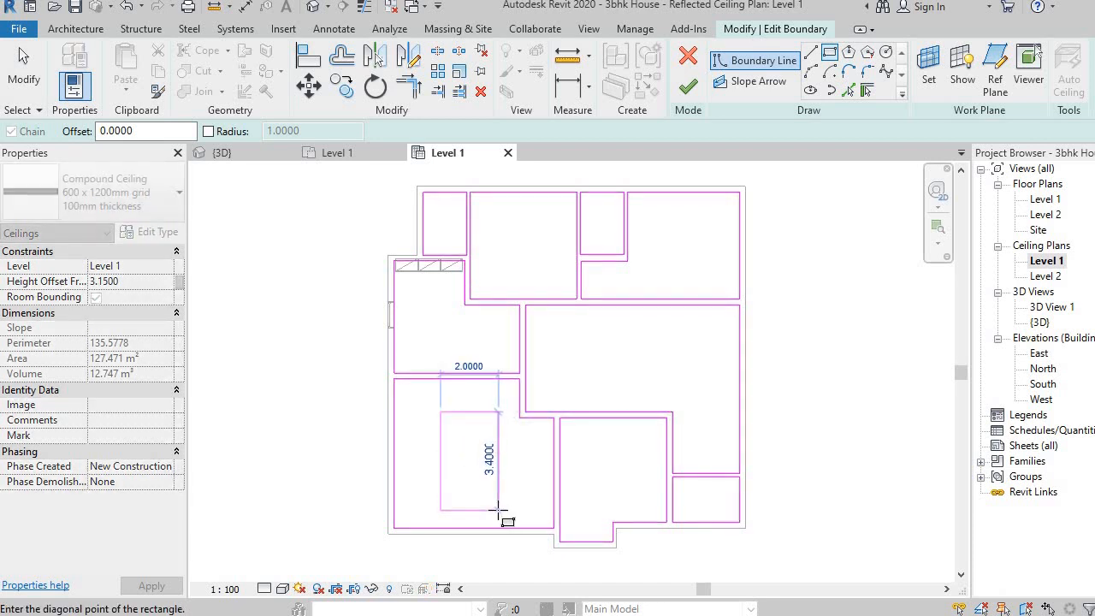
click(499, 511)
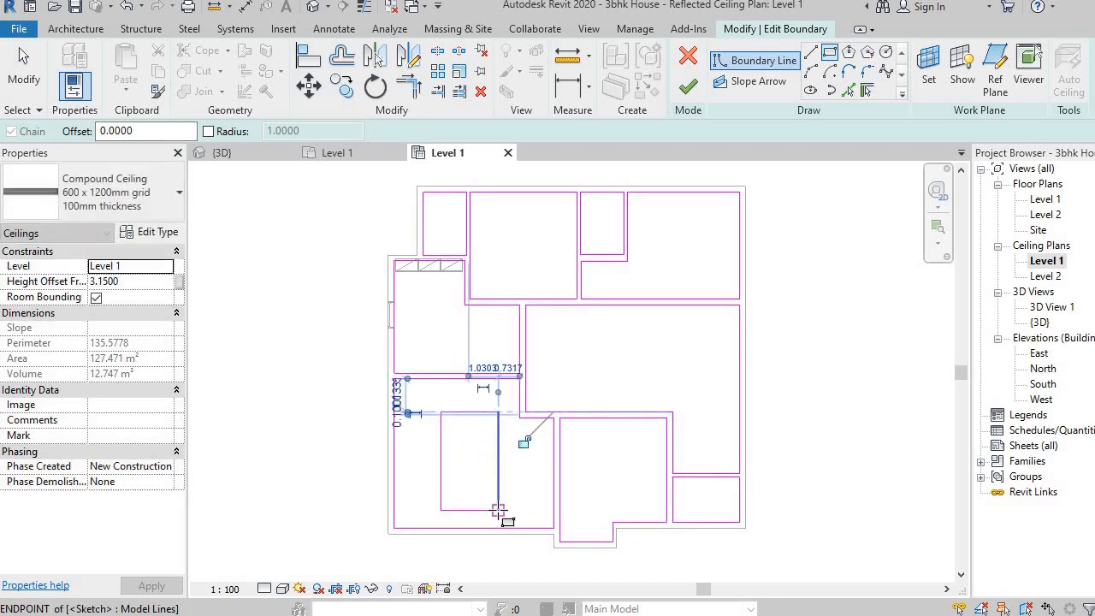
click(691, 89)
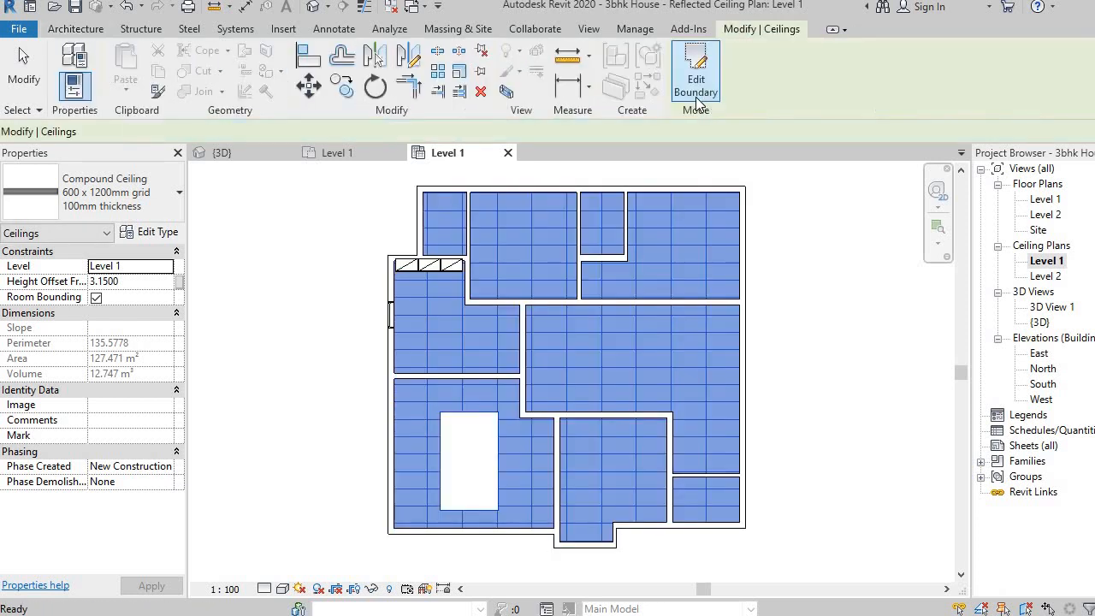
click(336, 390)
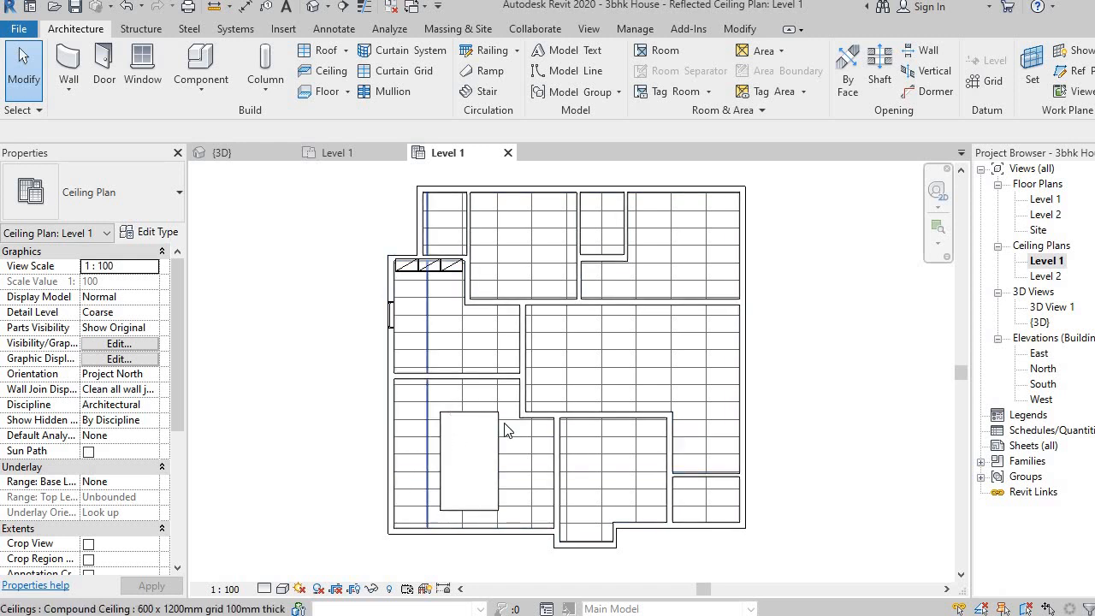
- Inspect the living room's ceiling opening from above in the {3D} view
double_click(1040, 323)
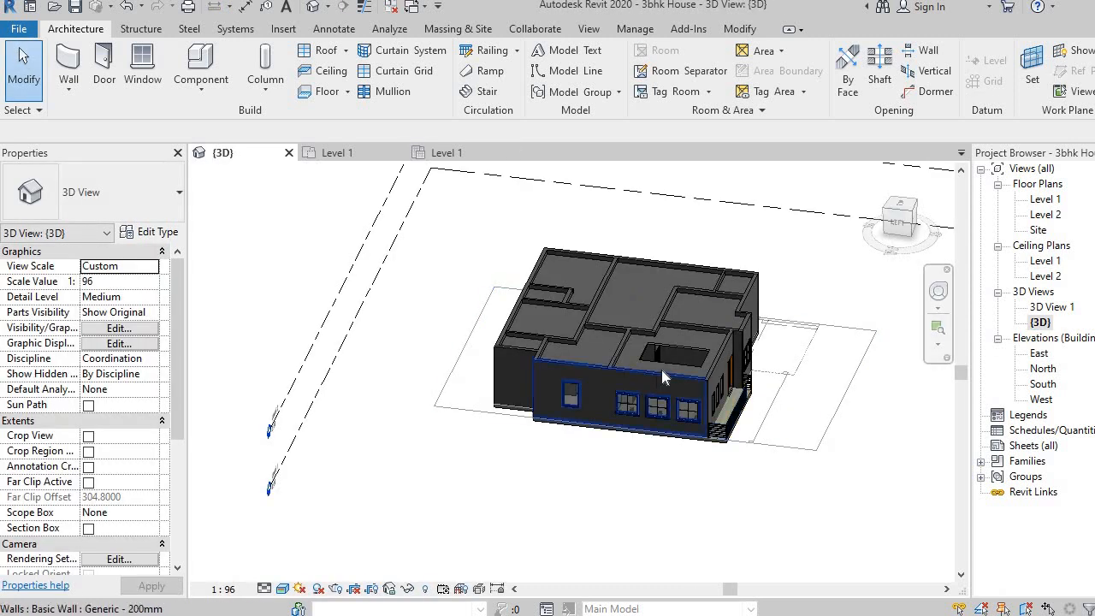
scroll(799, 377, up, 5)
scroll(599, 312, up, 6)
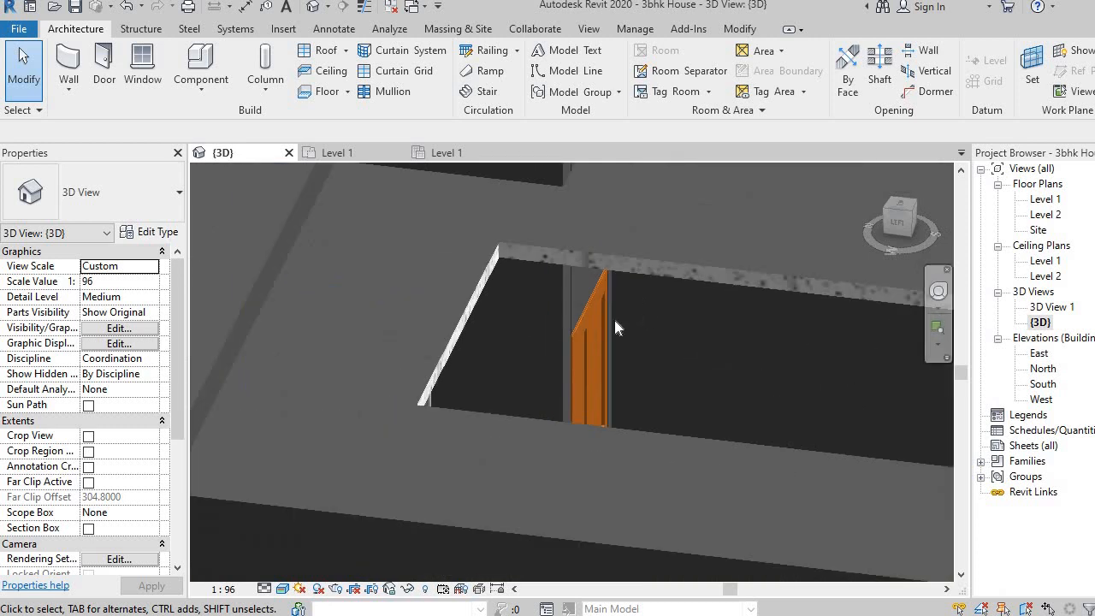
scroll(537, 408, down, 10)
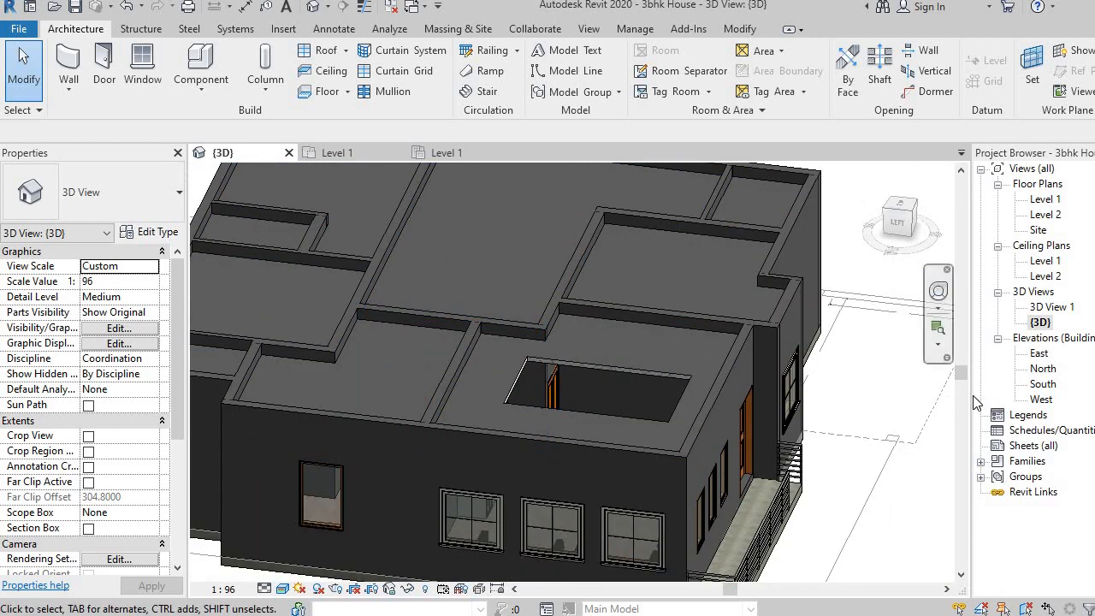
- Open the interior camera view 3D View 1 and enlarge its crop region to show more of the ceiling and floor
double_click(1046, 308)
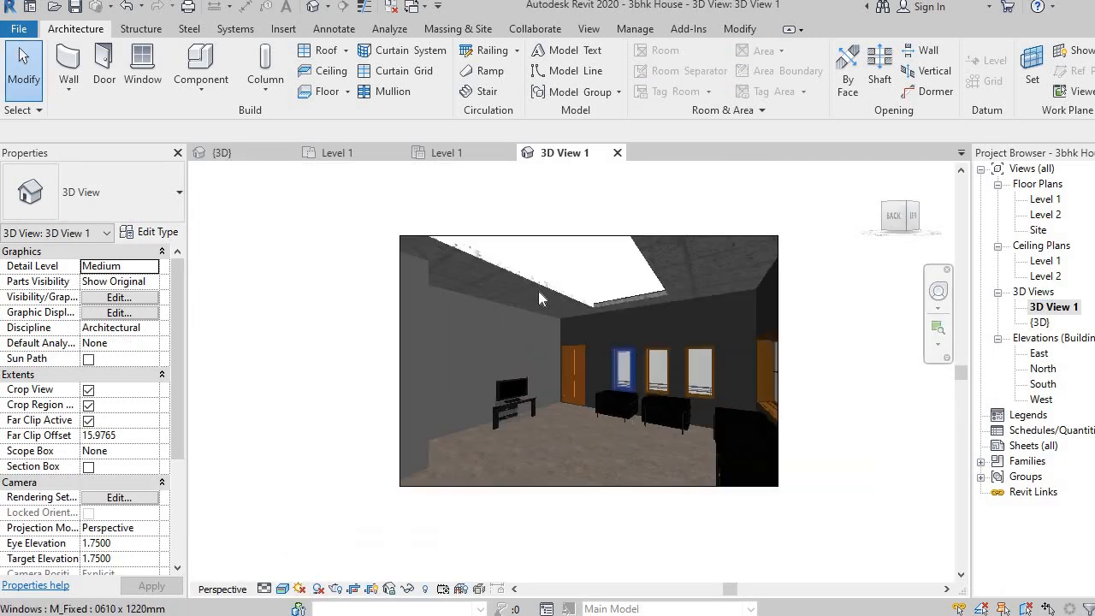
middle_drag(630, 375, 682, 410)
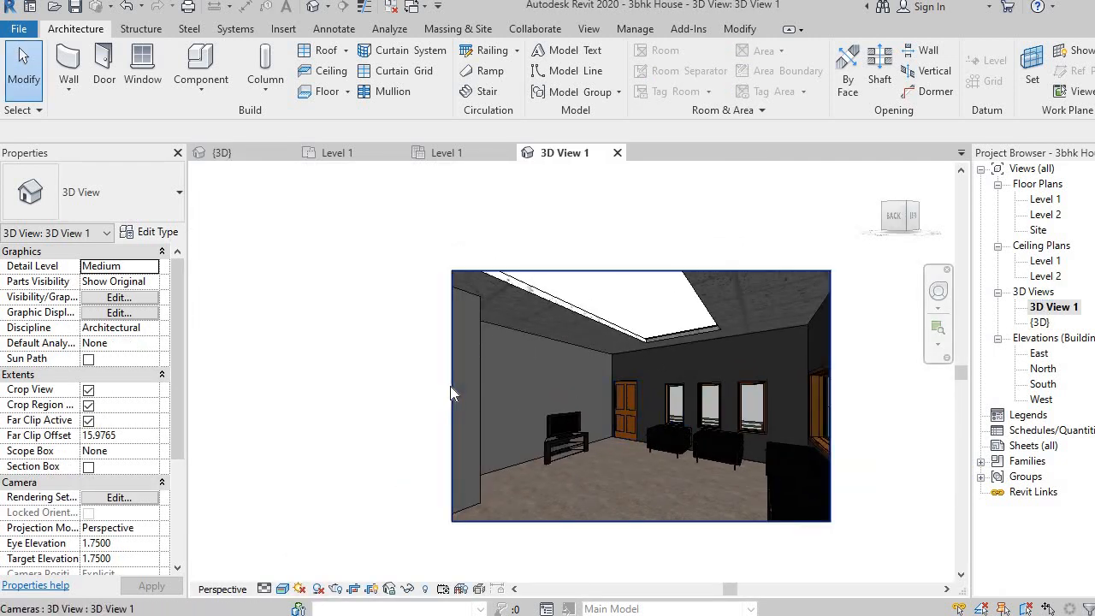
click(450, 394)
drag(437, 396, 350, 398)
drag(659, 250, 659, 203)
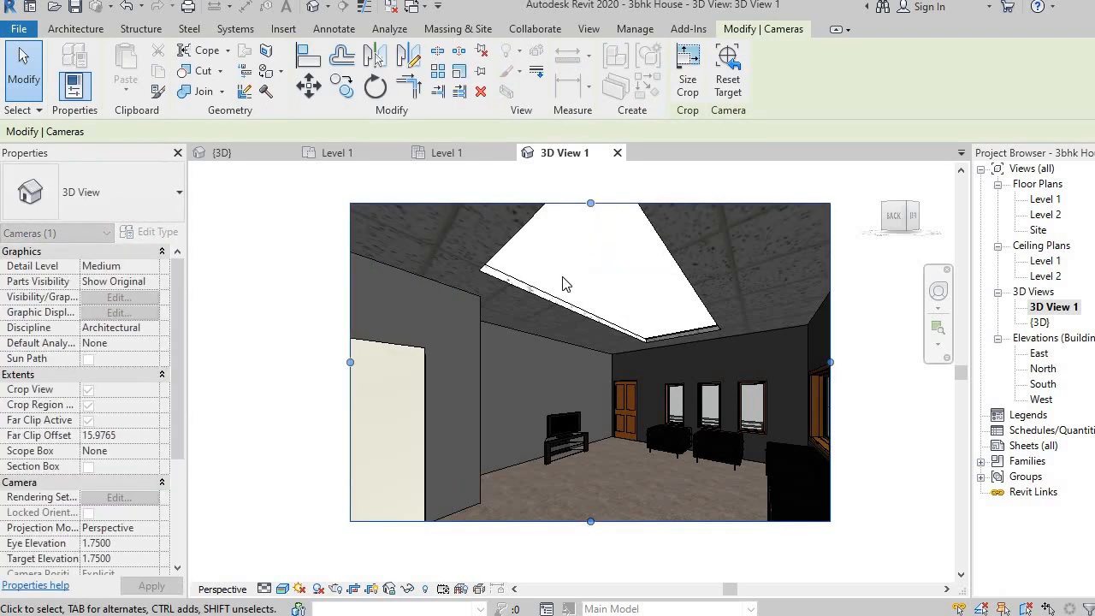
drag(587, 530, 584, 553)
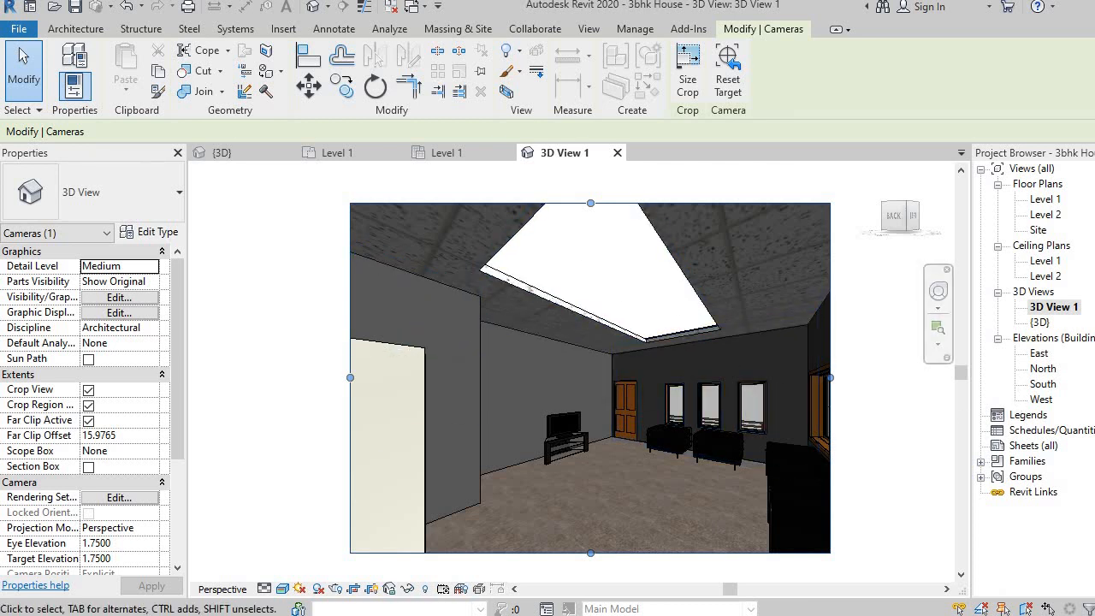
- Open the Level 1 reflected ceiling plan, start a new ceiling and open the type properties of the 100 mm compound ceiling
double_click(1044, 261)
click(800, 491)
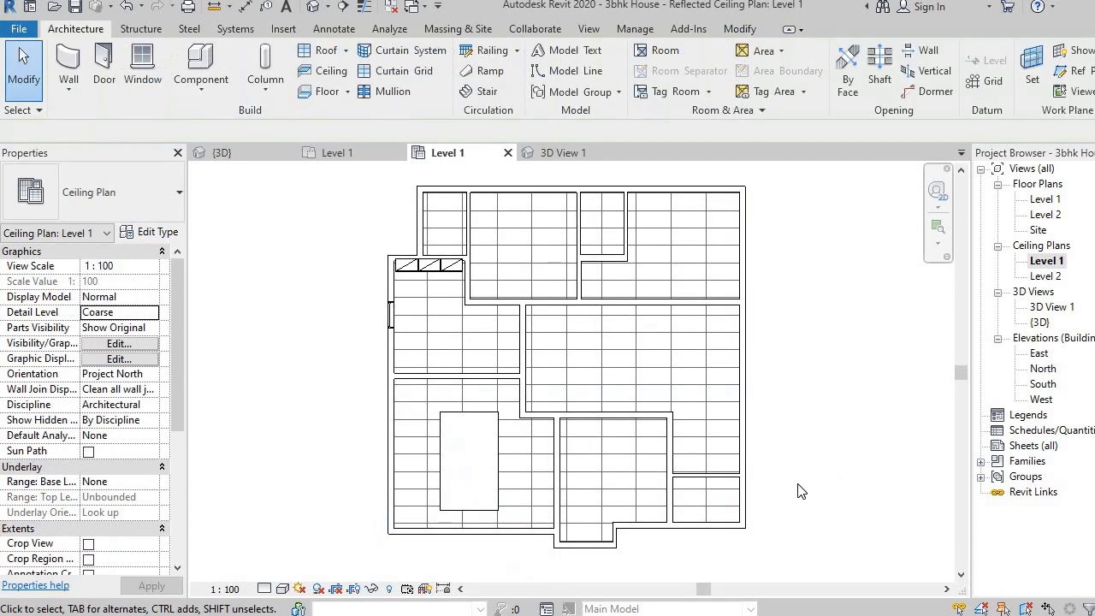
click(330, 71)
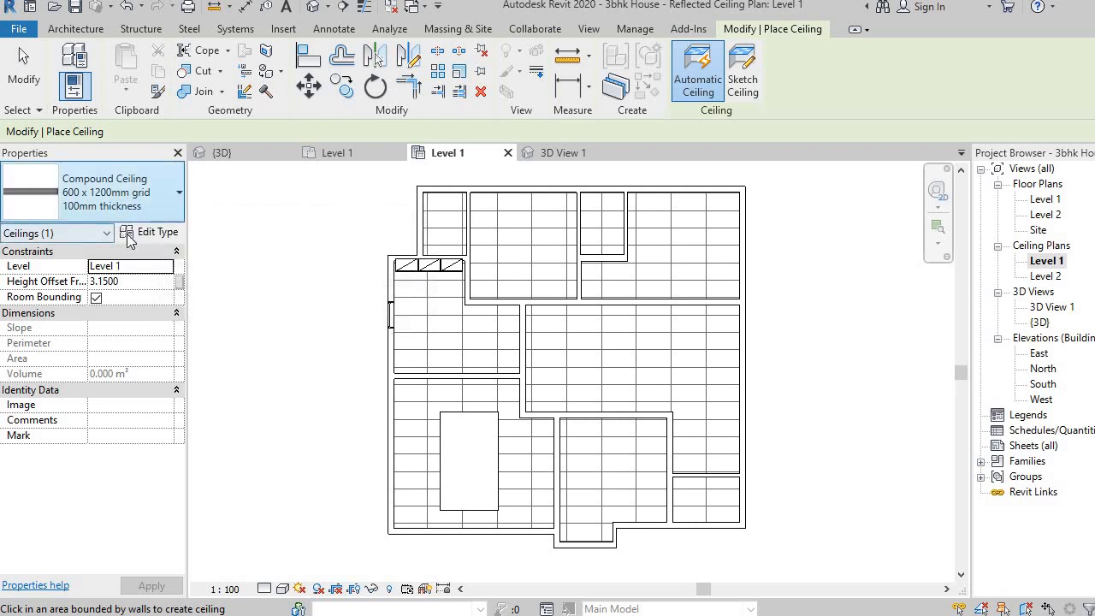
click(152, 234)
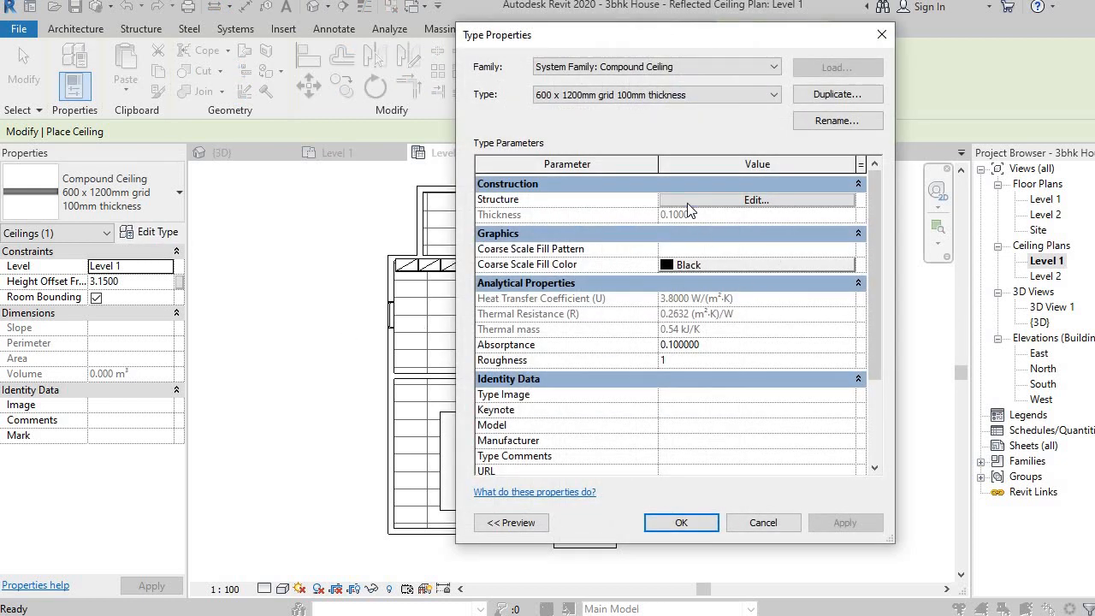
click(763, 203)
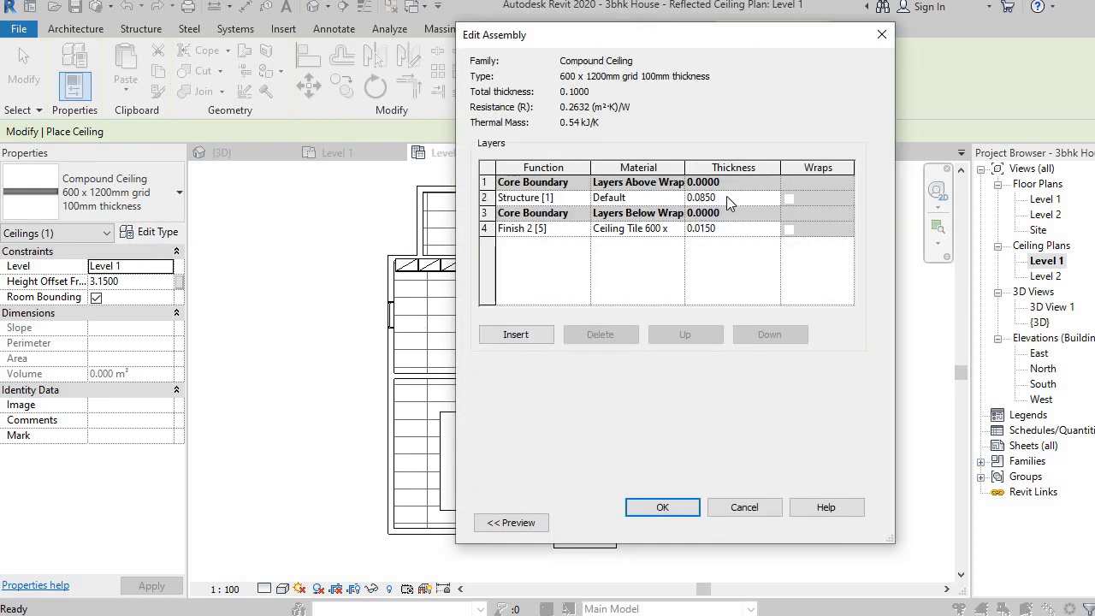
click(729, 198)
text(60mm)
key(Return)
click(748, 507)
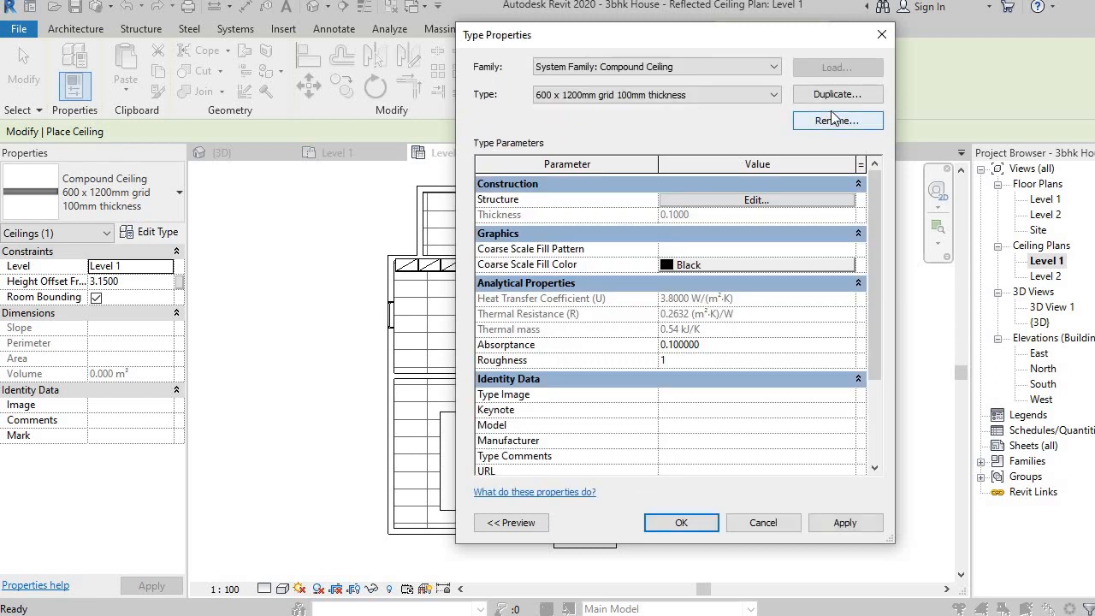
- Duplicate the ceiling type under the name "600 x 1200mm grid 75mm thickness"
click(834, 100)
click(602, 247)
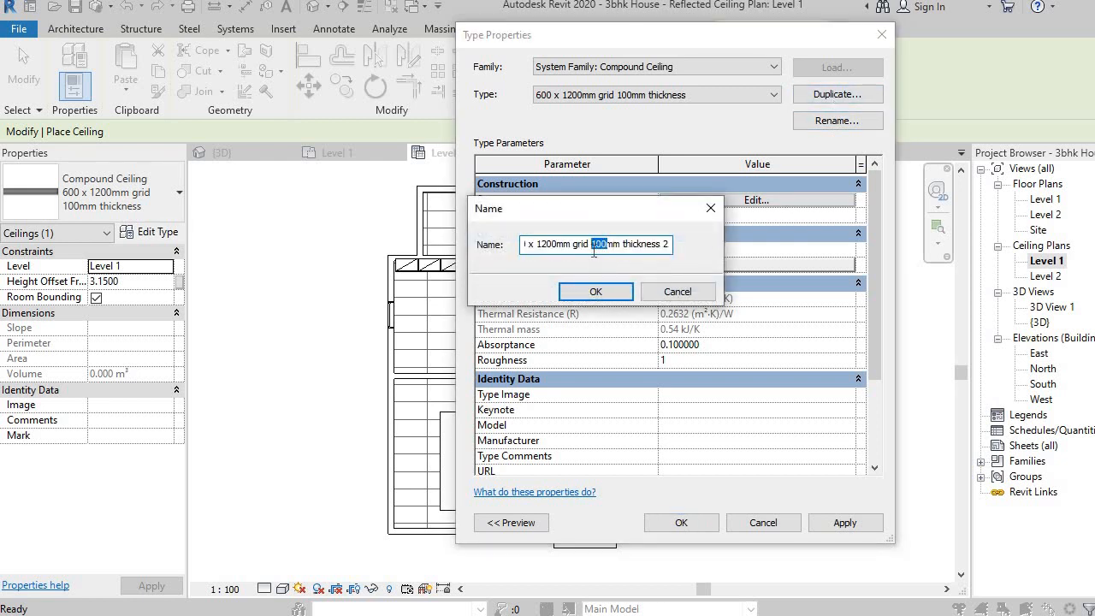
text(75)
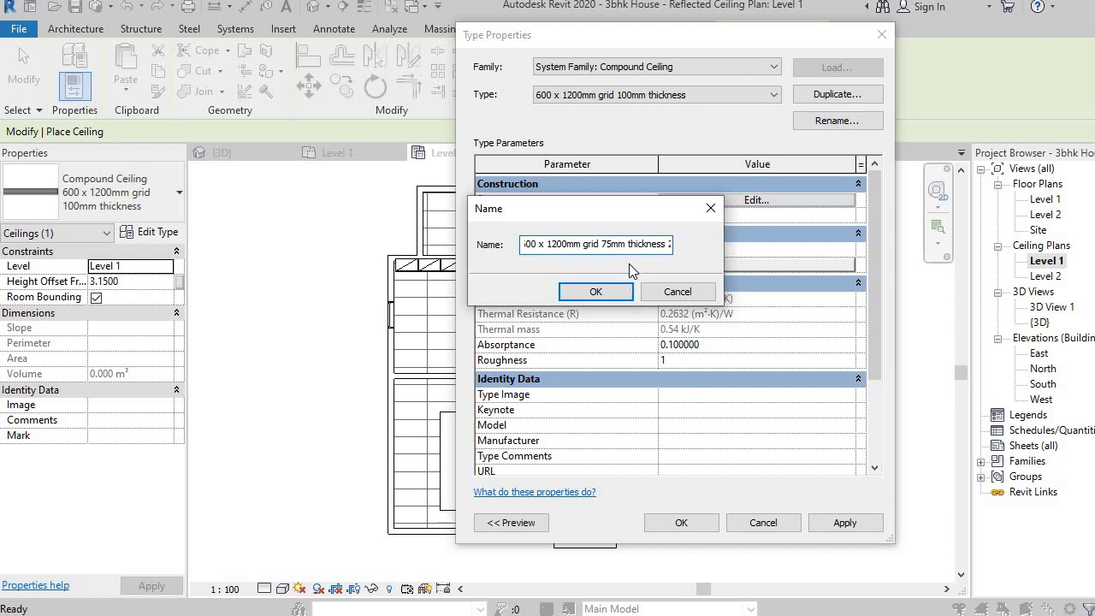
key(BackSpace)
key(BackSpace)
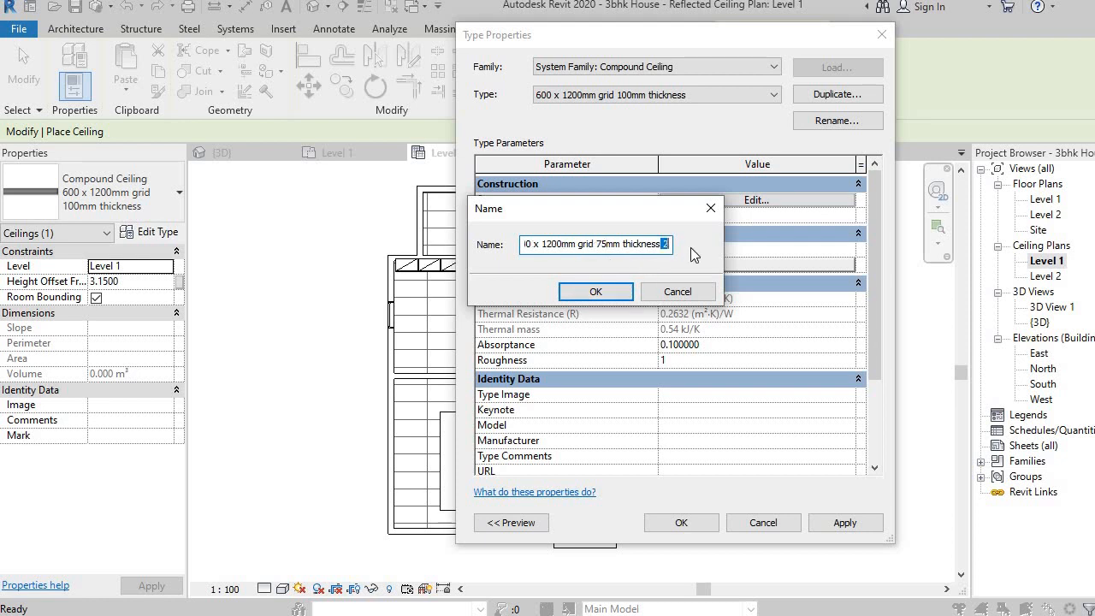
click(579, 292)
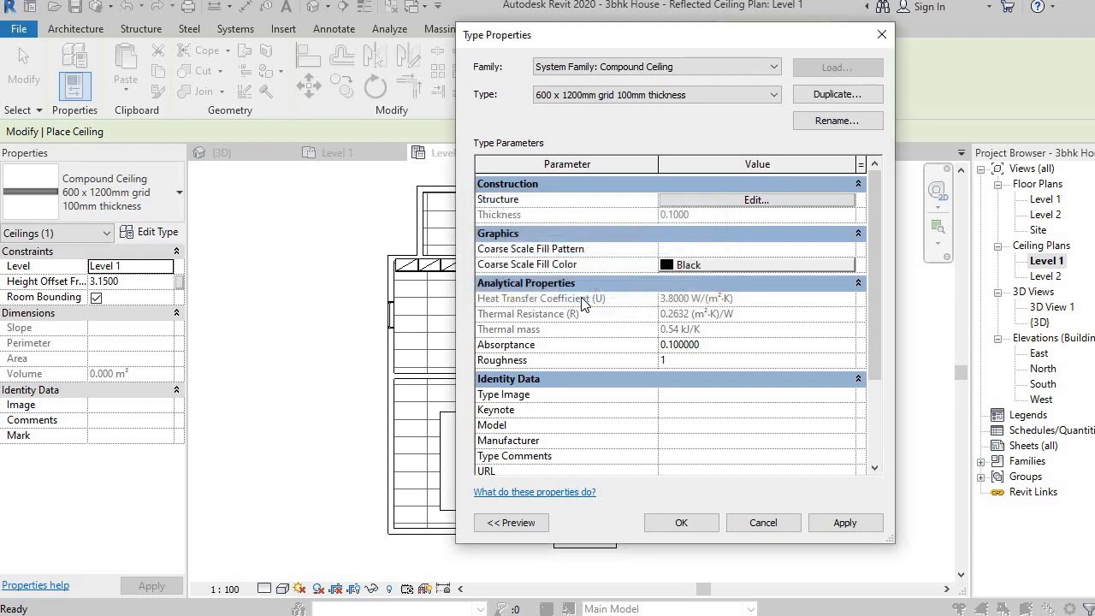
- Set the structure layer's thickness to 60 mm in the new 75 mm ceiling type's assembly
click(754, 204)
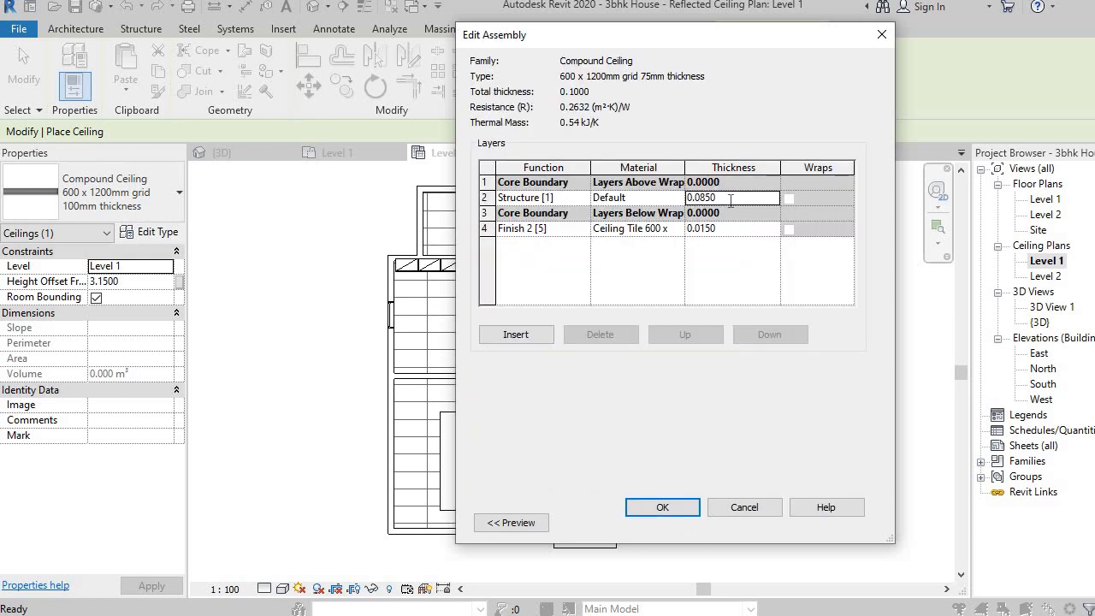
click(730, 198)
text(600)
click(665, 513)
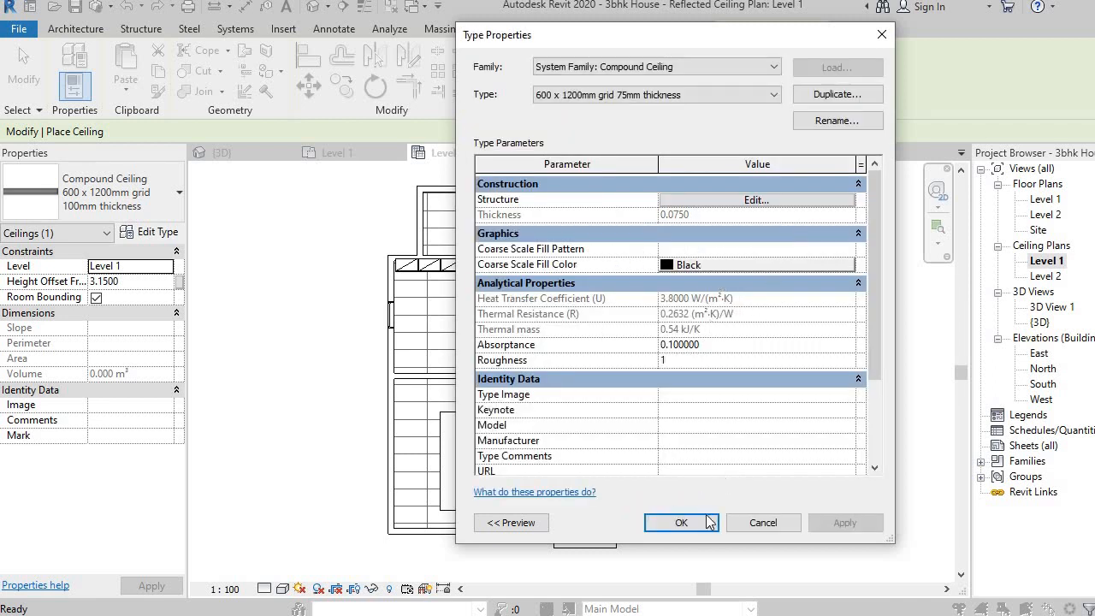
click(707, 522)
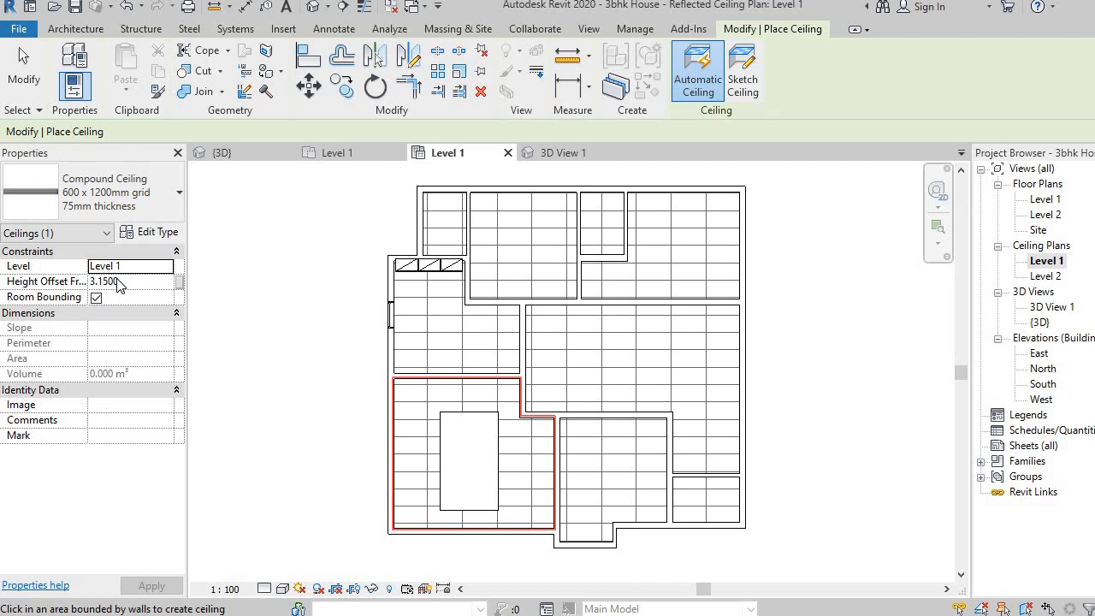
- Create a 75 mm ceiling at a height offset of 3.1750, with a rectangular boundary traced over the living room's ceiling opening
drag(119, 285, 17, 291)
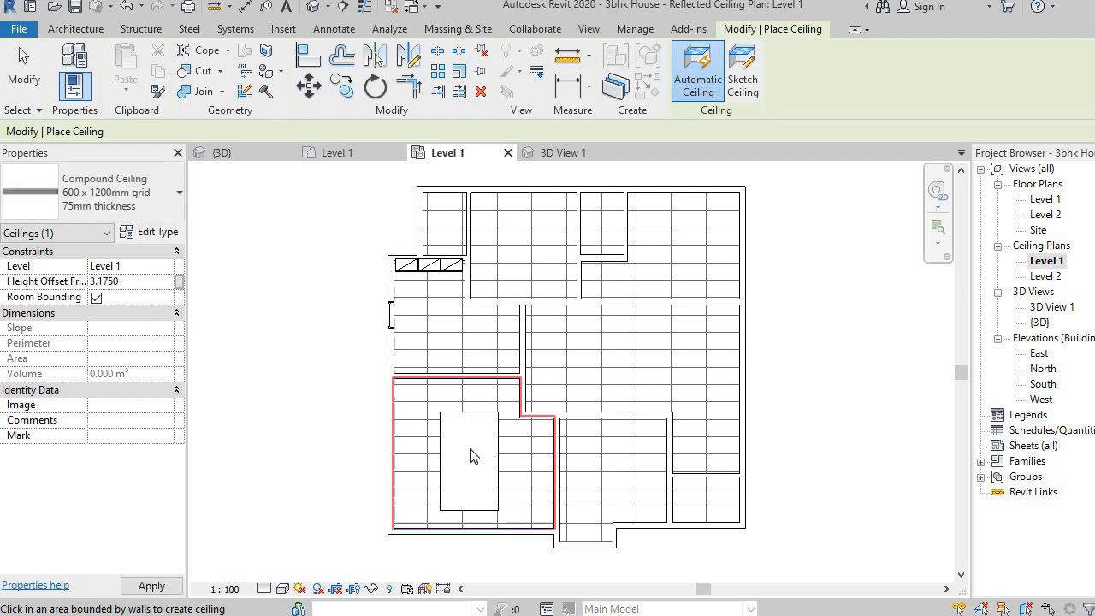
scroll(467, 471, up, 3)
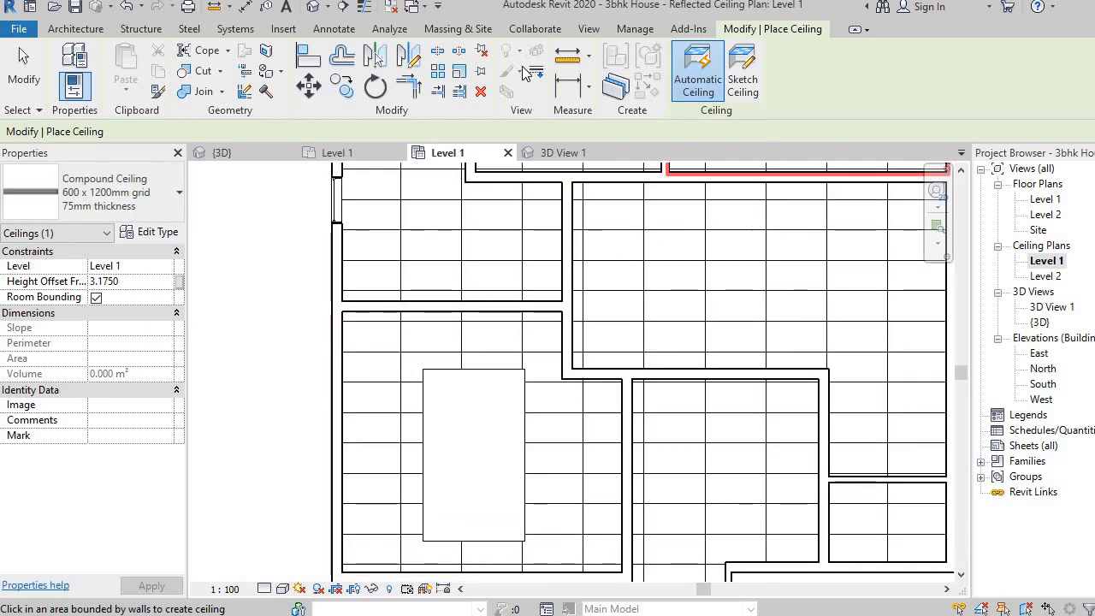
click(743, 72)
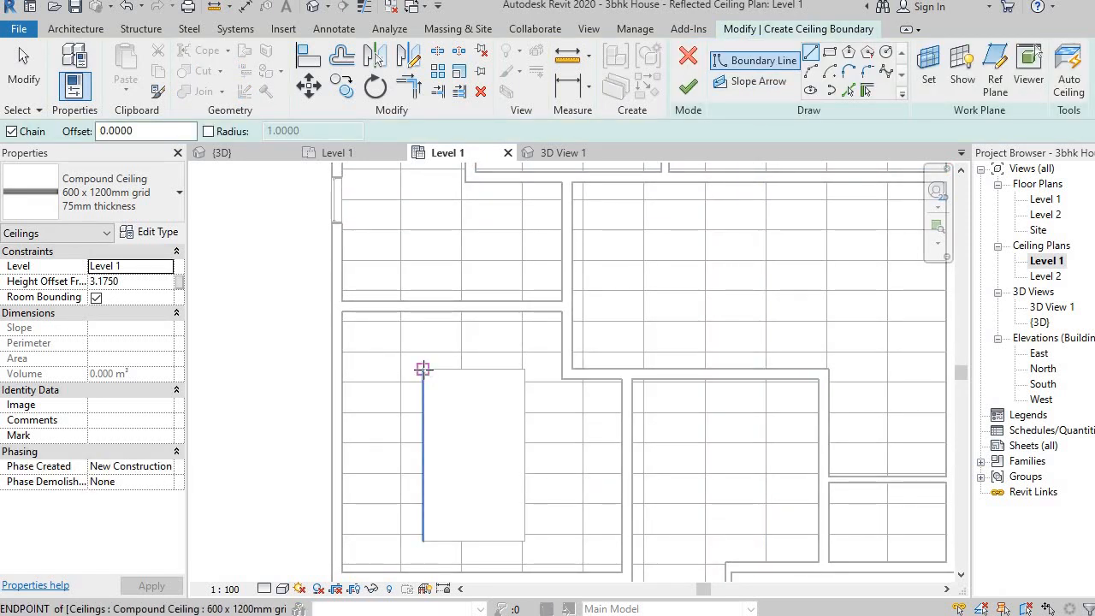
click(829, 52)
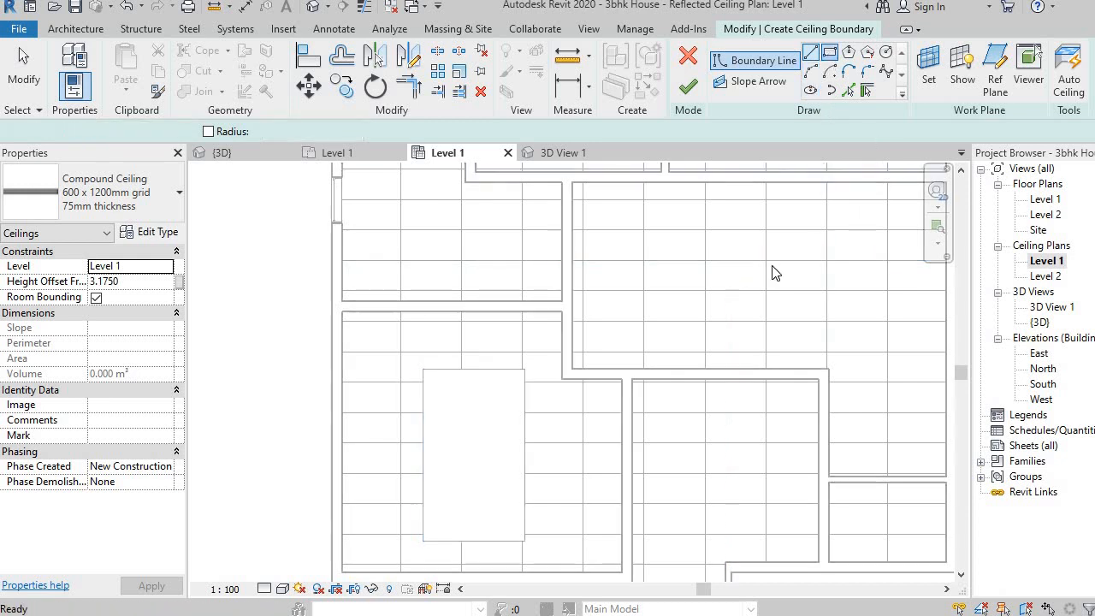
click(425, 370)
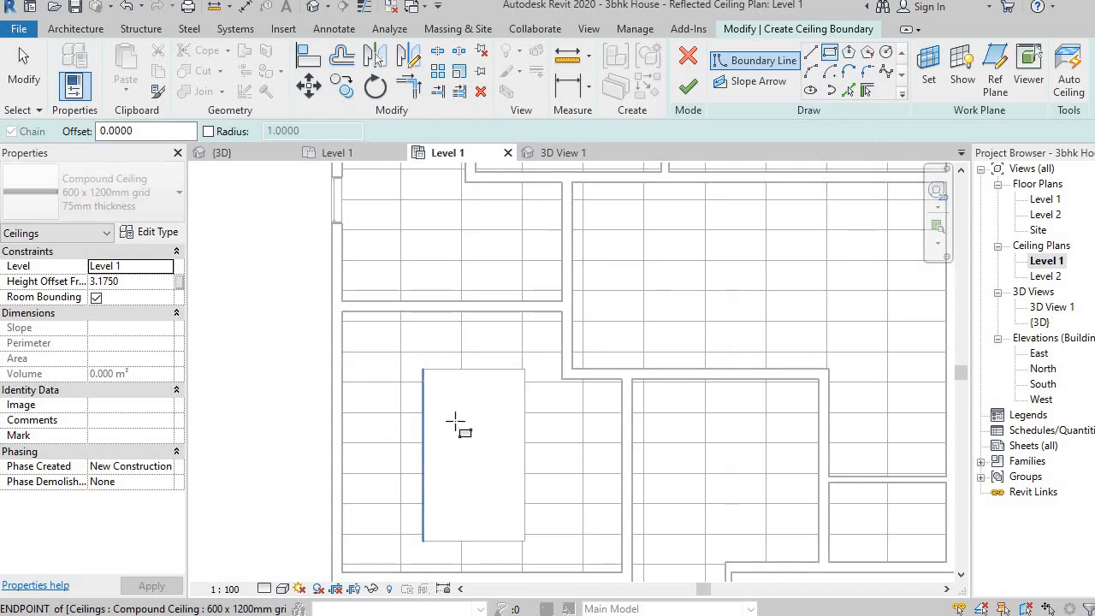
click(524, 541)
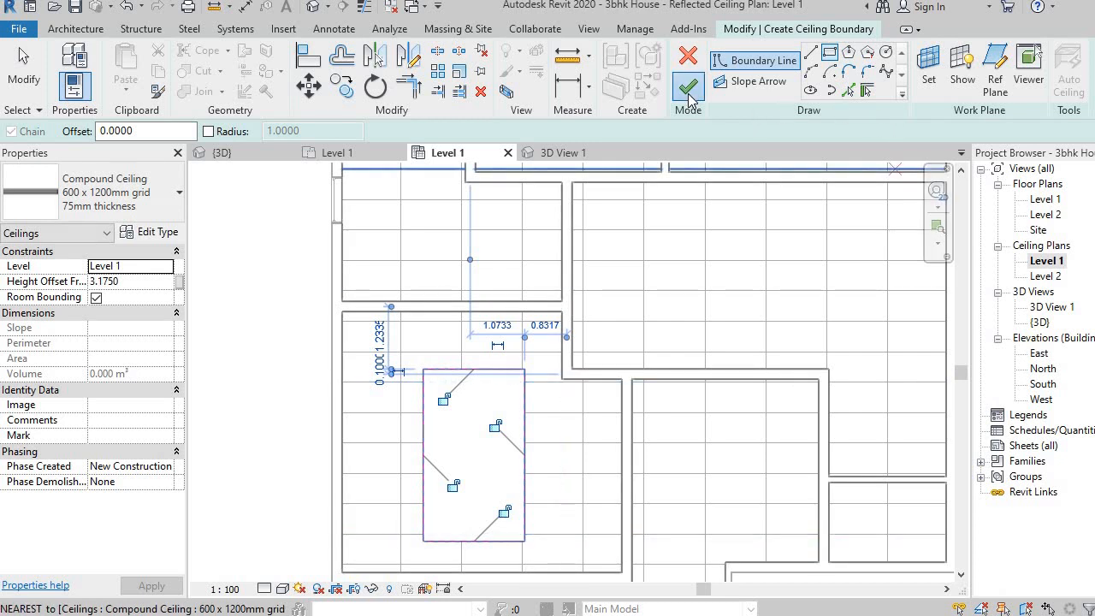
click(688, 89)
scroll(787, 308, down, 3)
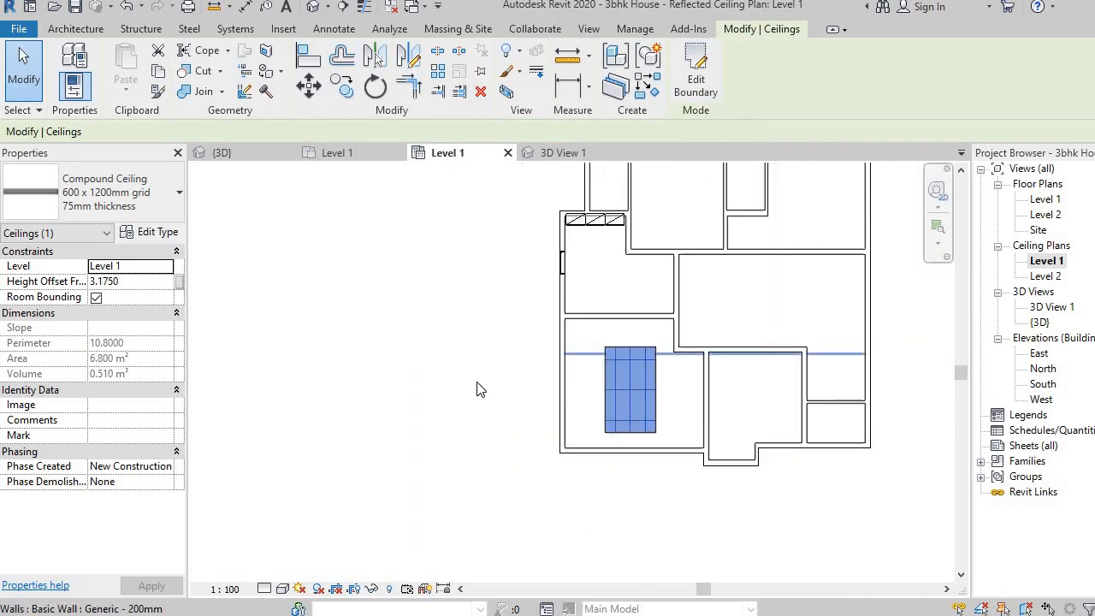
click(438, 349)
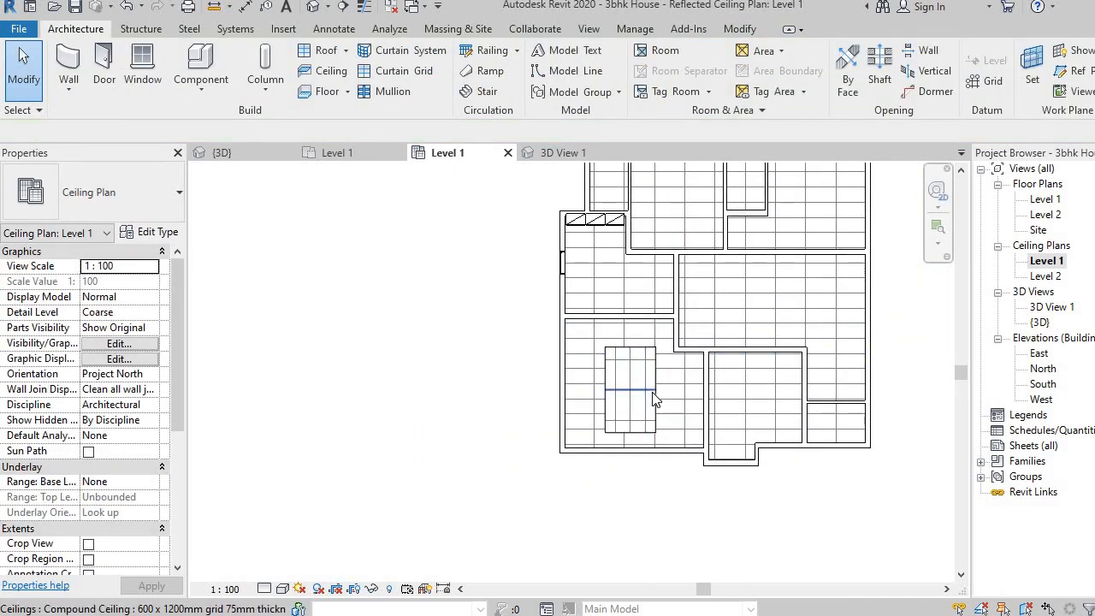
scroll(654, 400, up, 2)
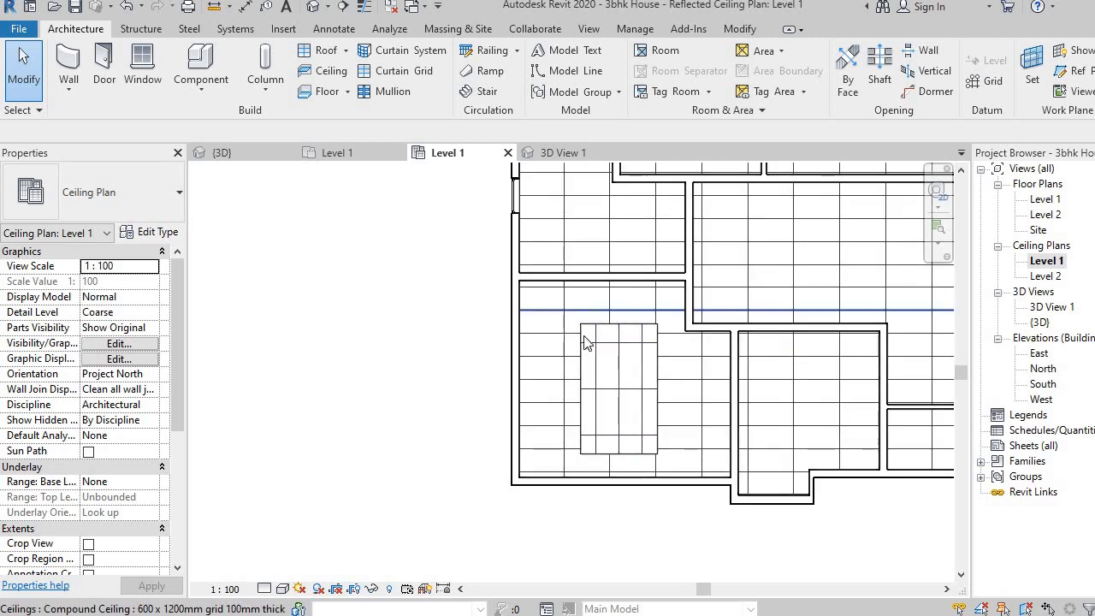
- Examine the edges between the new ceiling and the surrounding ceiling from inside the living room in 3D View 1
double_click(1052, 307)
scroll(676, 350, up, 3)
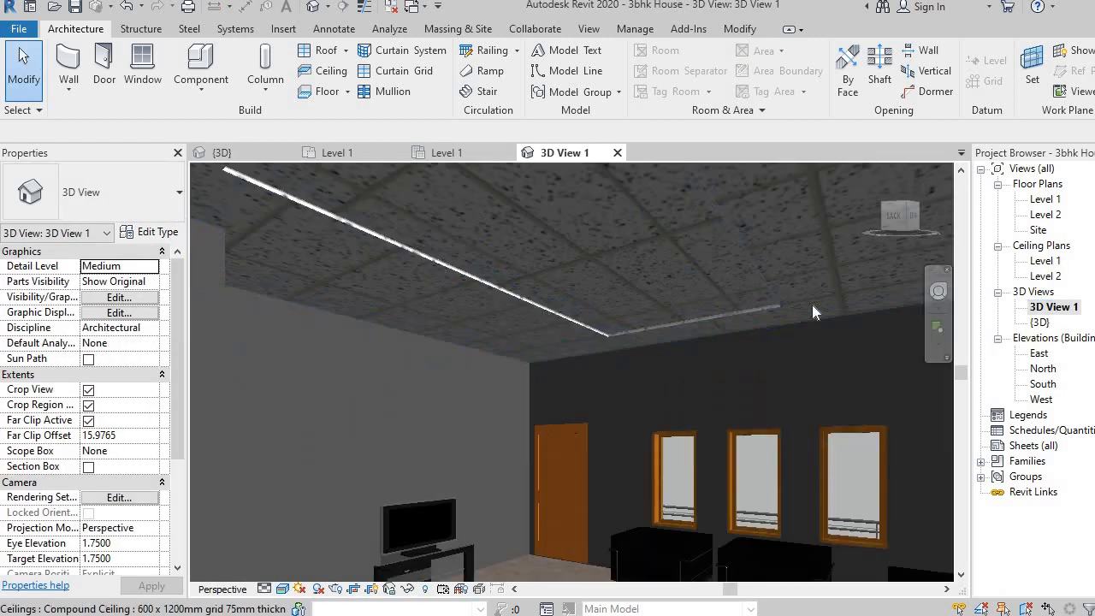
scroll(664, 346, up, 2)
scroll(482, 321, up, 2)
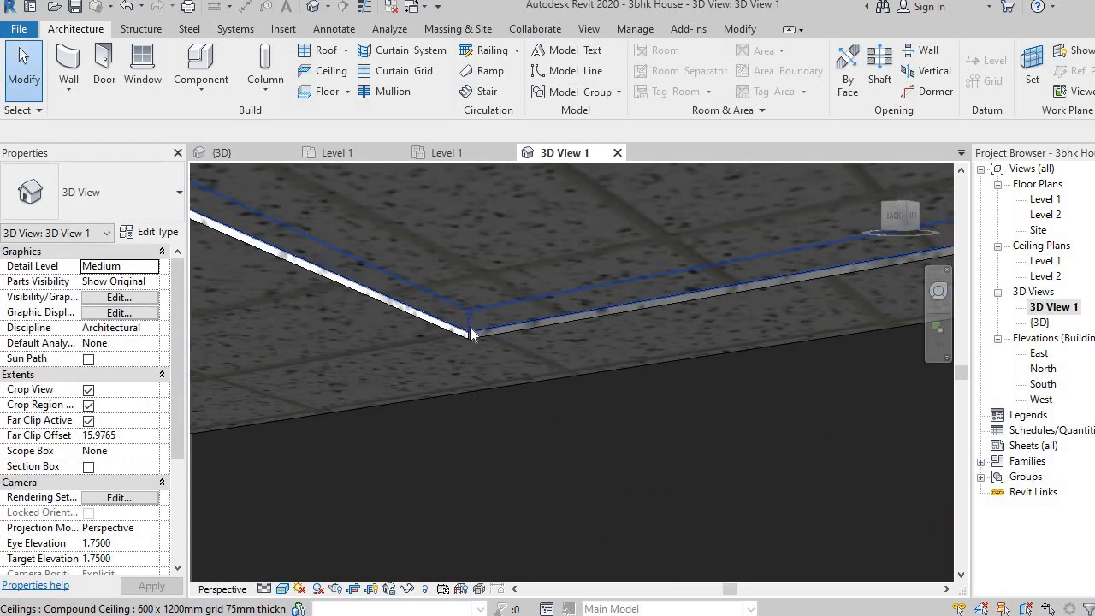
scroll(480, 320, down, 4)
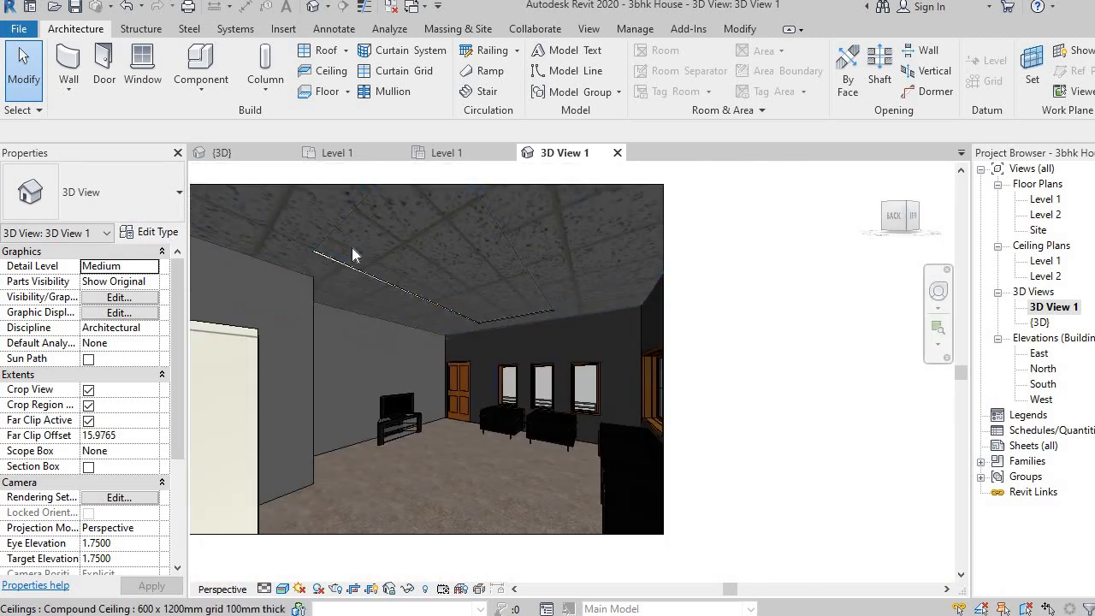
scroll(352, 248, up, 5)
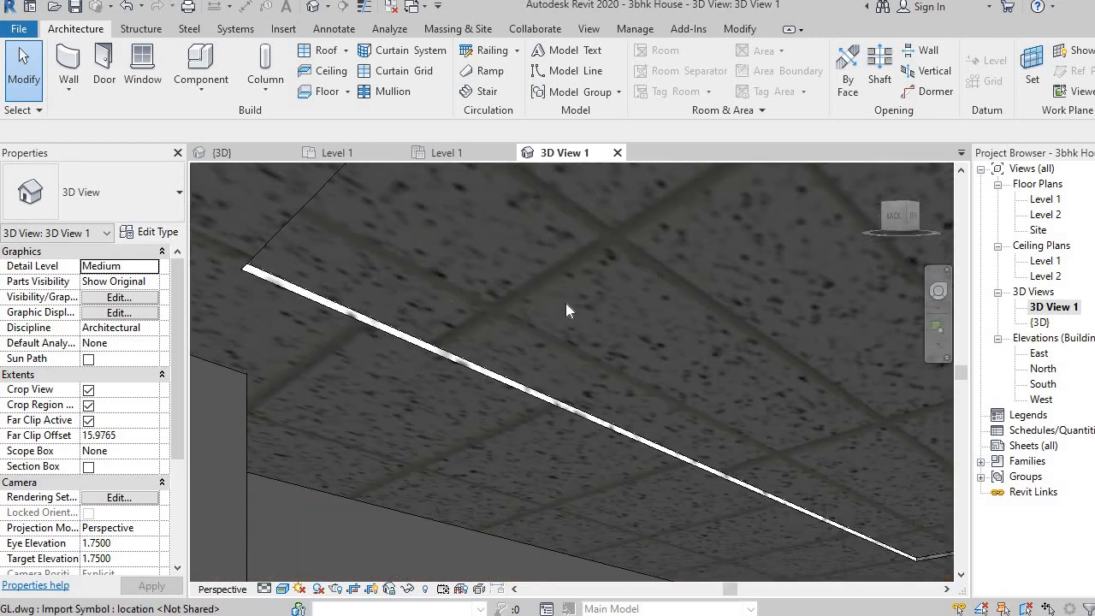
scroll(721, 318, down, 5)
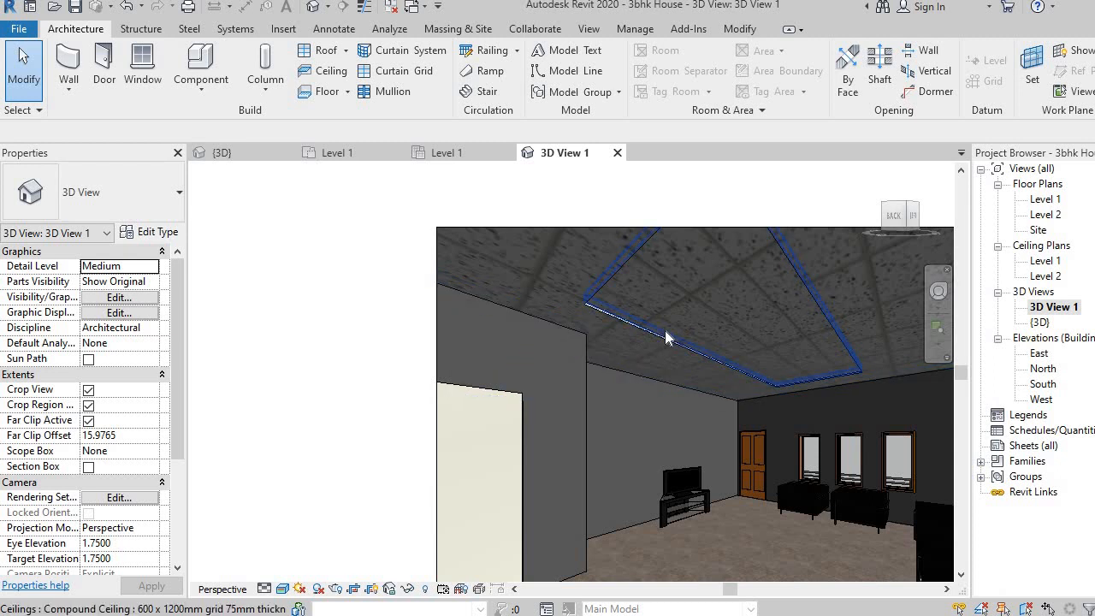
scroll(616, 298, up, 6)
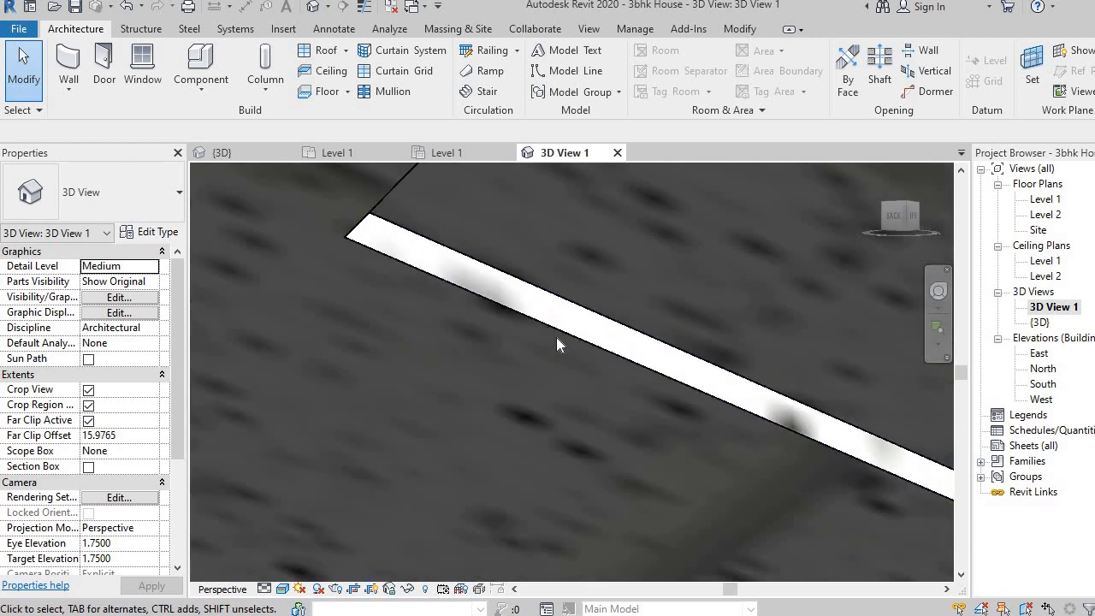
scroll(464, 281, down, 3)
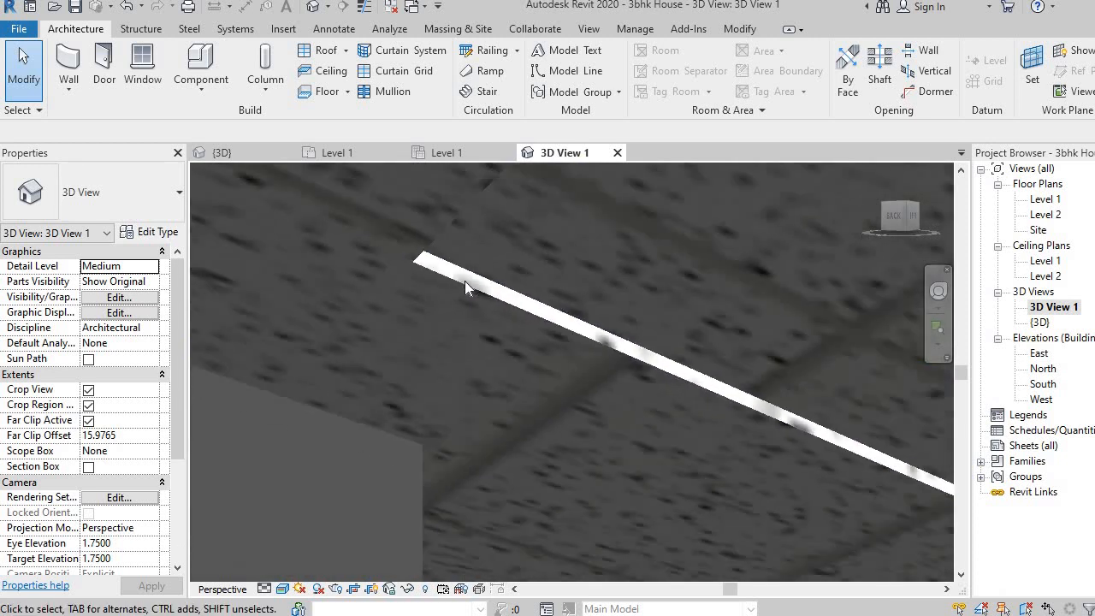
scroll(465, 280, down, 5)
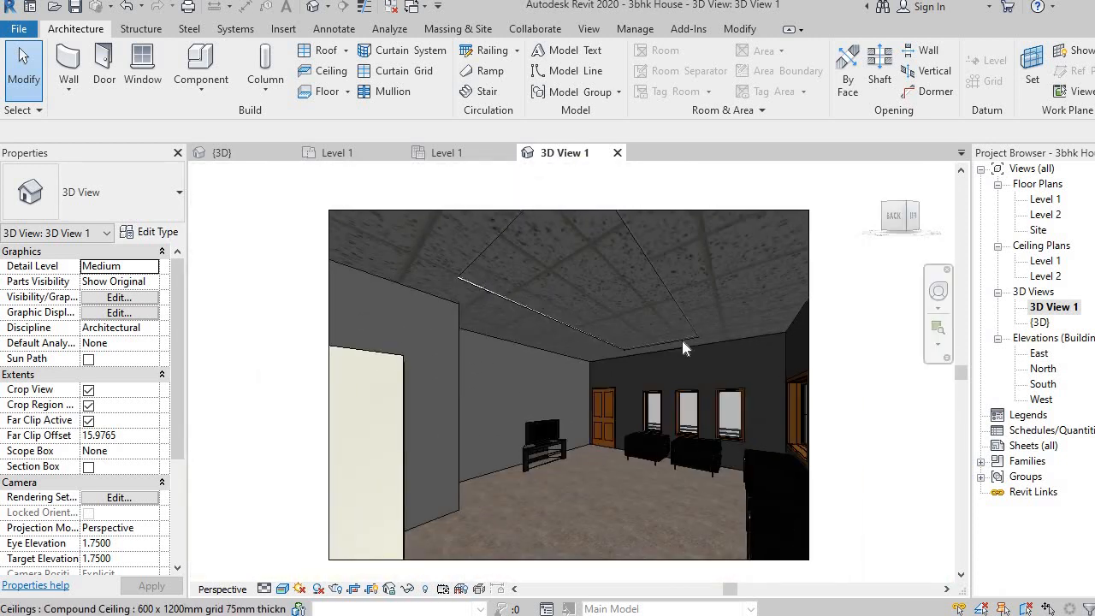
- Enlarge the crop region of 3D View 1 upward and to both sides to show more of the living room
click(615, 211)
drag(568, 210, 568, 174)
drag(328, 367, 264, 367)
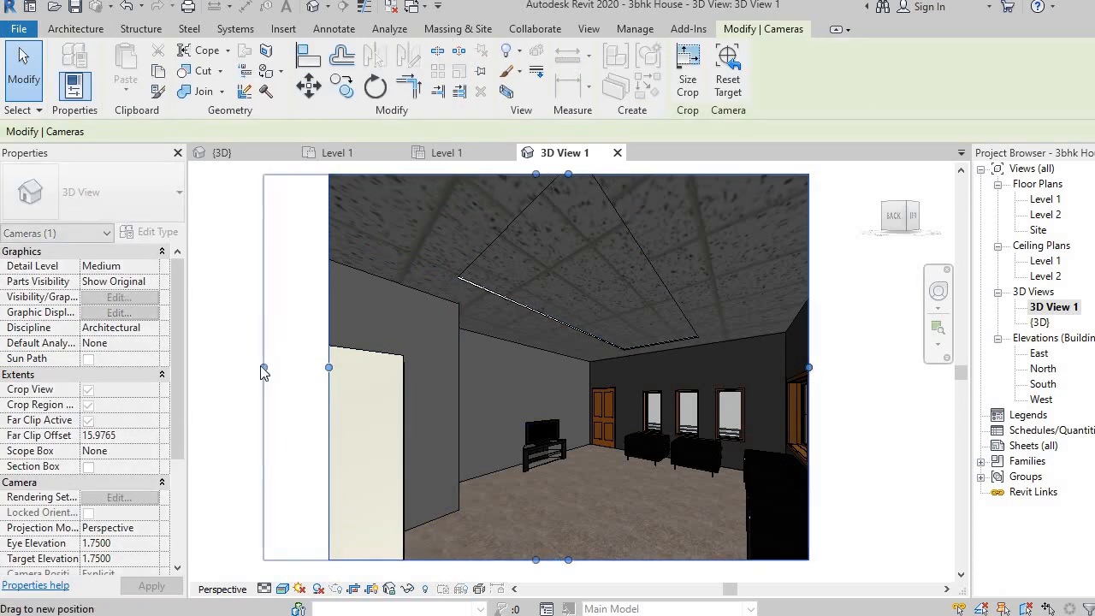
drag(808, 367, 869, 377)
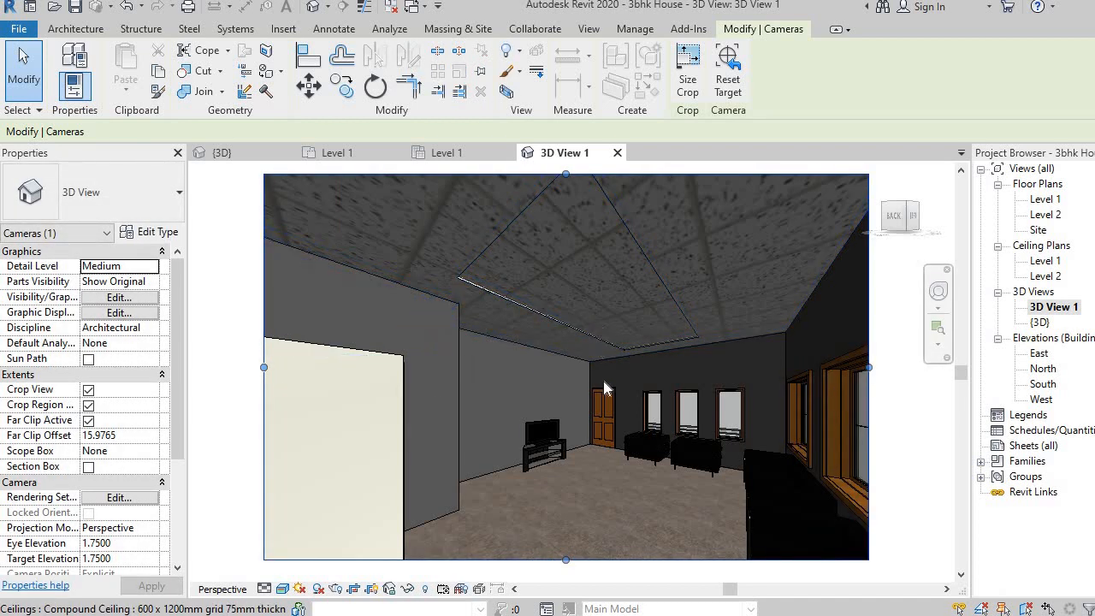